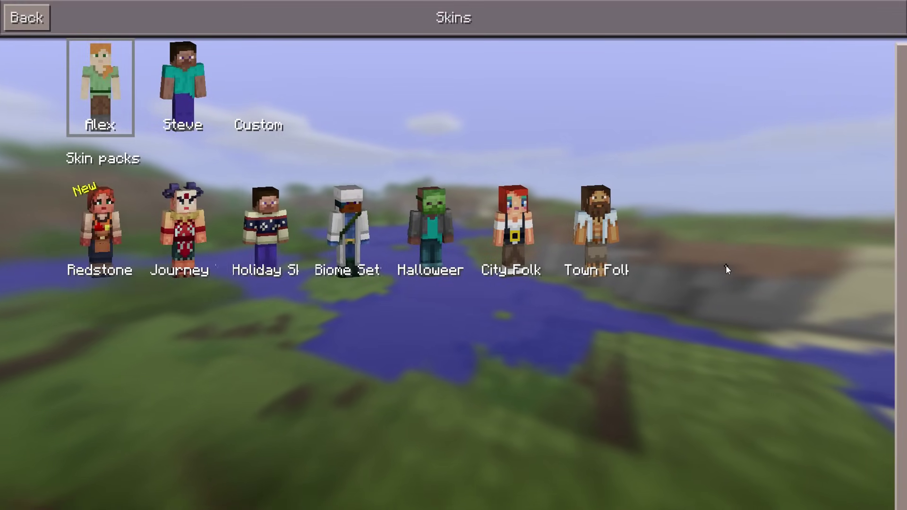
- Preview the Redstone Specialists and Biome Settlers skin packs, then open Options > Controls
{"action": "left_click", "coordinate": [106, 227]}
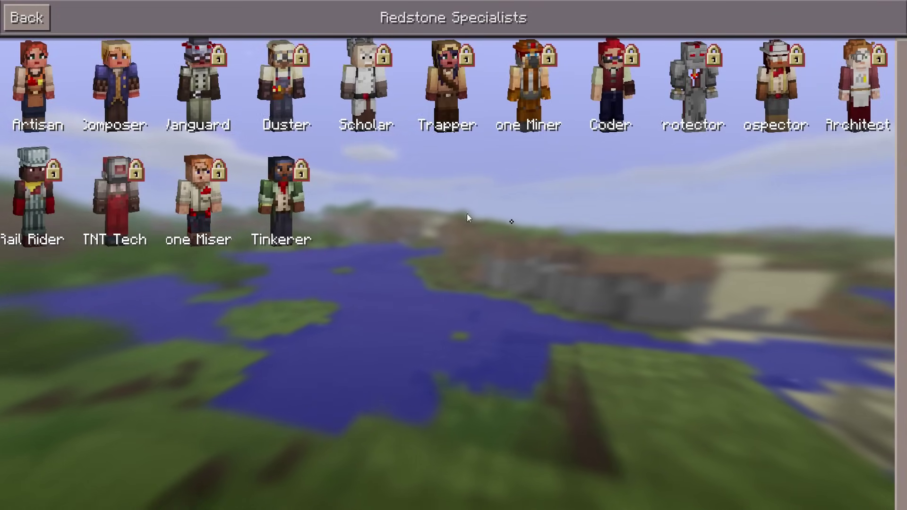
{"action": "key", "text": "Escape"}
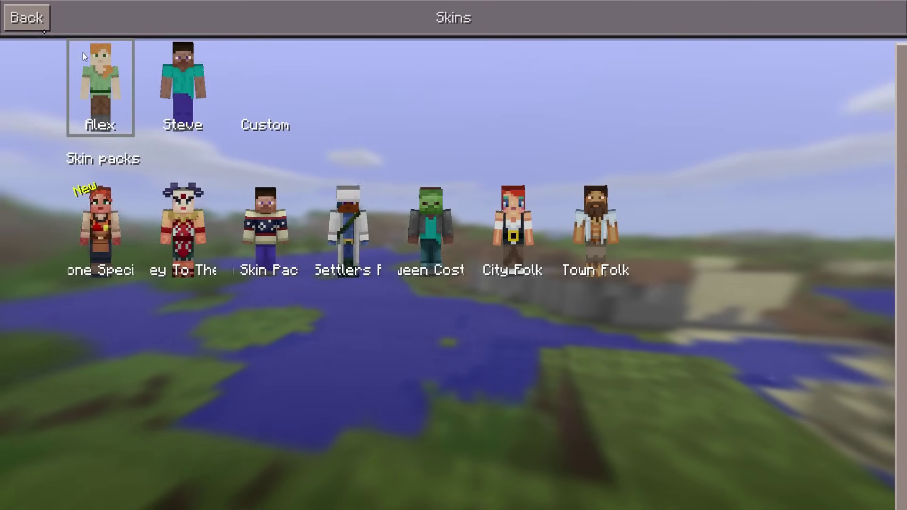
{"action": "left_click", "coordinate": [375, 223]}
{"action": "key", "text": "Escape"}
{"action": "key", "text": "Escape"}
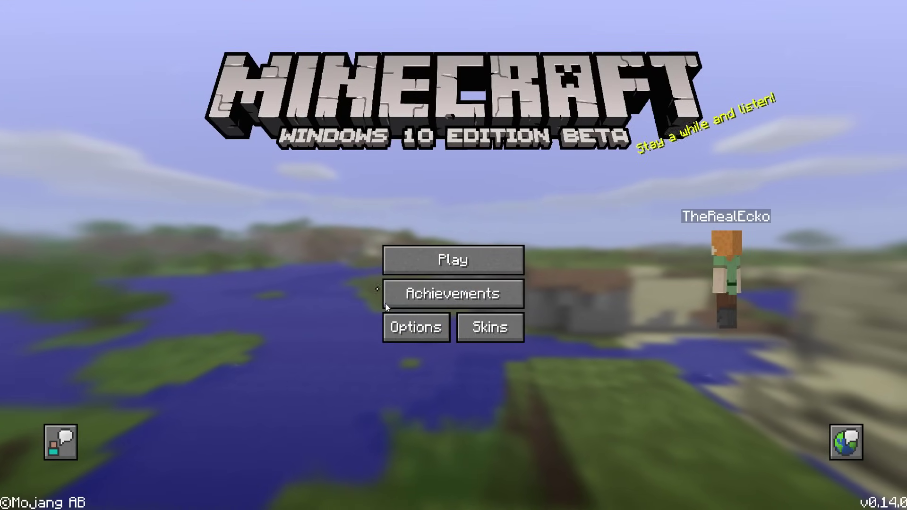
{"action": "left_click", "coordinate": [406, 326]}
{"action": "left_click", "coordinate": [30, 276]}
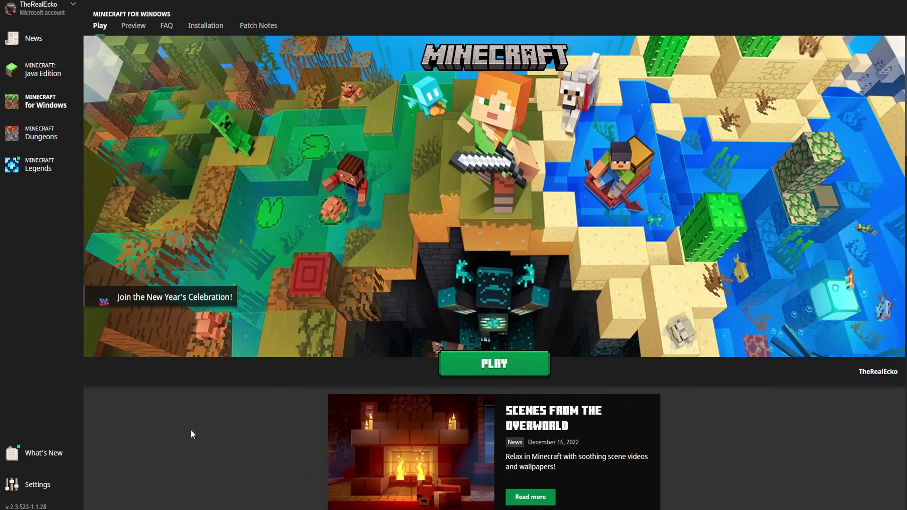
{"action": "left_click", "coordinate": [42, 72]}
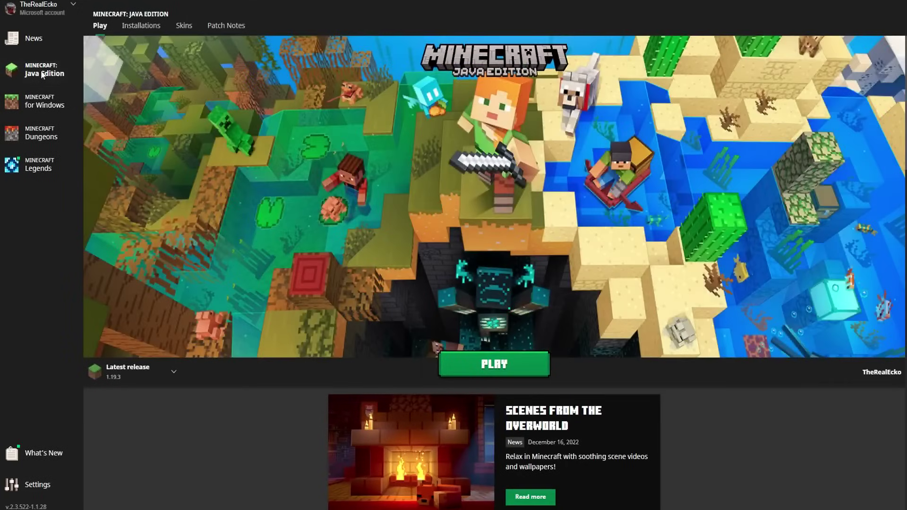
{"action": "left_click", "coordinate": [49, 104]}
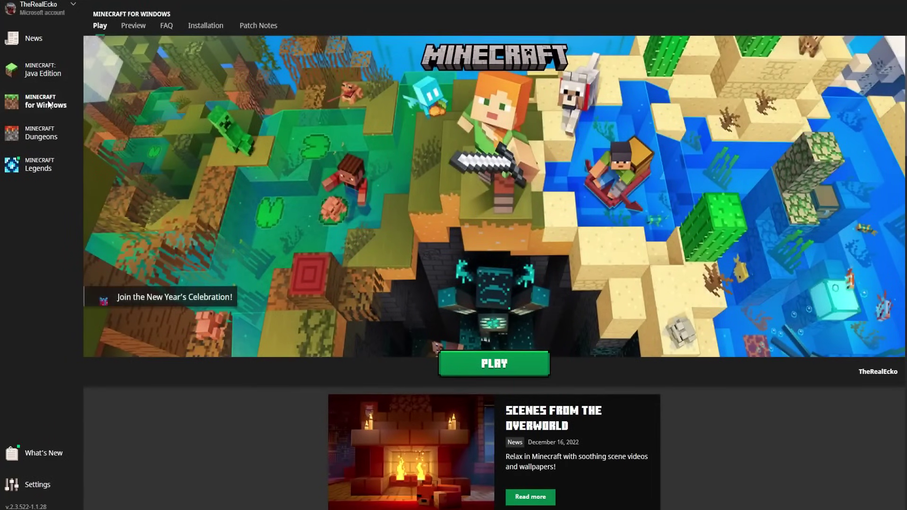
{"action": "left_click", "coordinate": [47, 132]}
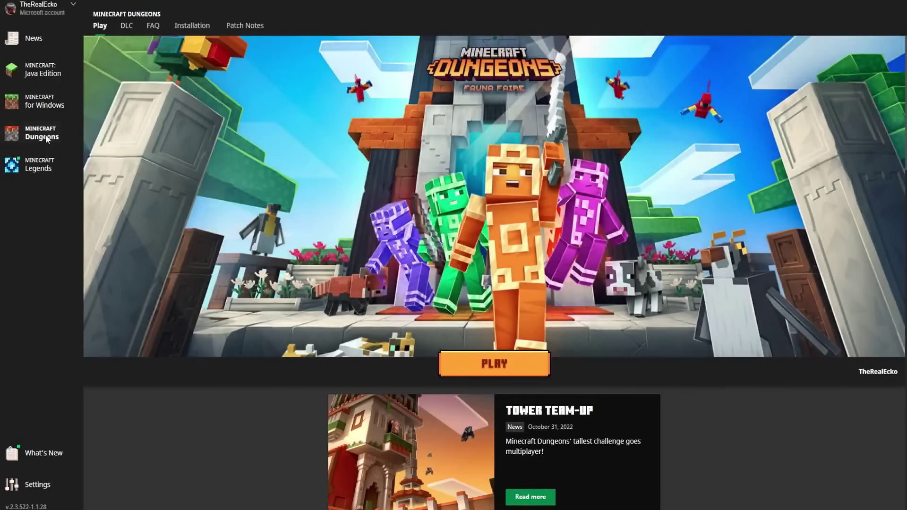
{"action": "left_click", "coordinate": [43, 171]}
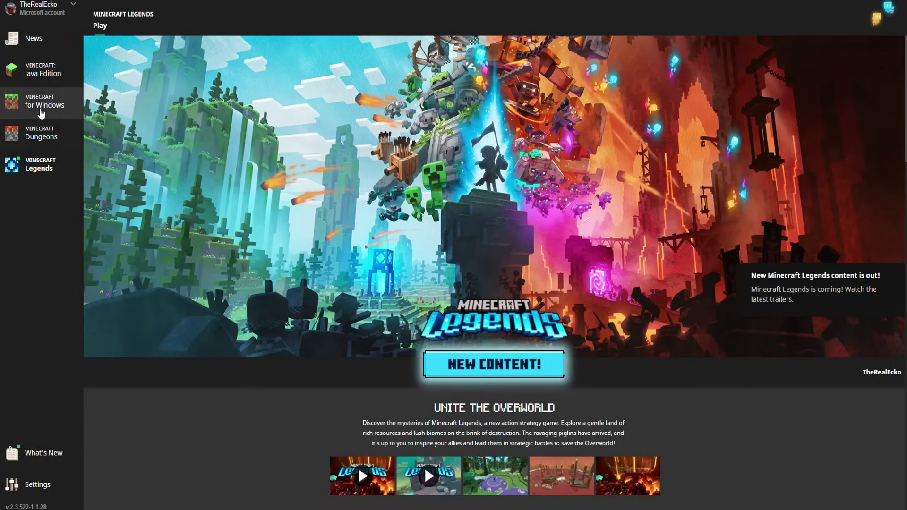
{"action": "left_click", "coordinate": [42, 73]}
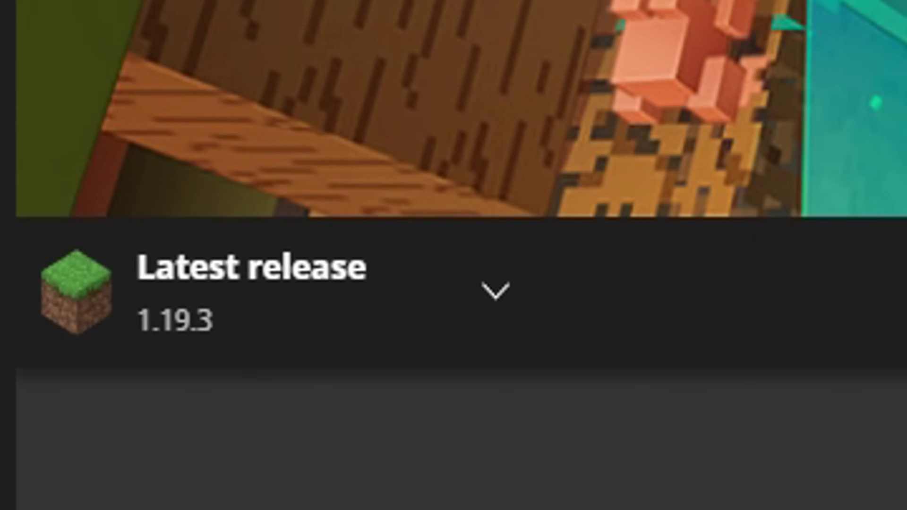
{"action": "left_click", "coordinate": [46, 101]}
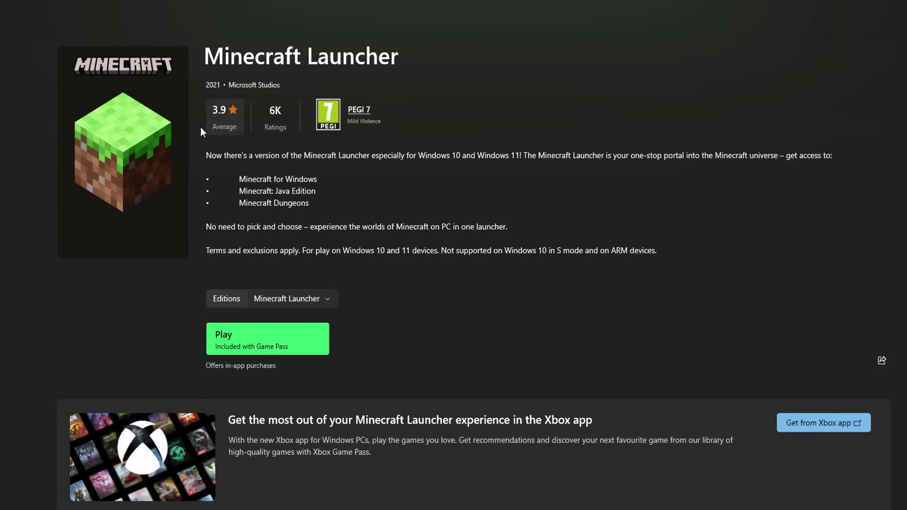
- Scroll the Minecraft Launcher store page down to its description, ratings and system requirements
{"action": "scroll", "coordinate": [227, 118], "scroll_direction": "down", "scroll_amount": 10}
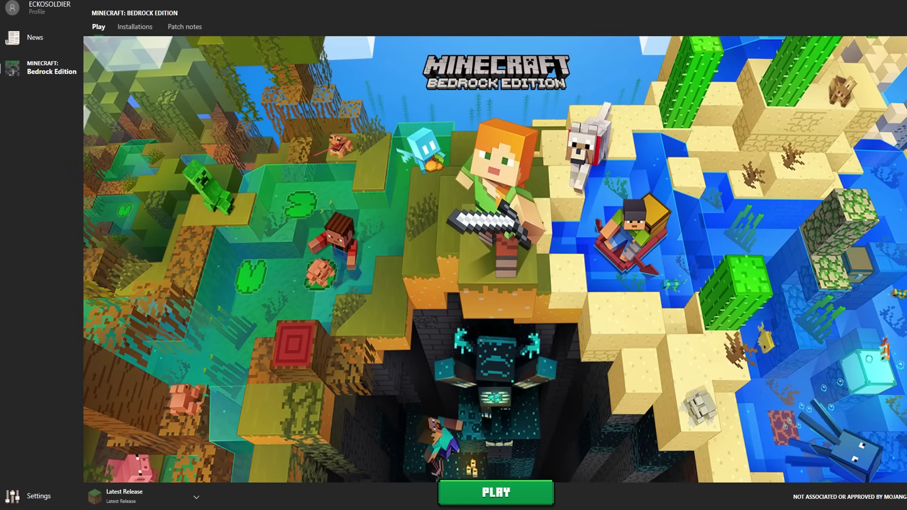
- Open the installations list and start a new installation
{"action": "left_click", "coordinate": [172, 500]}
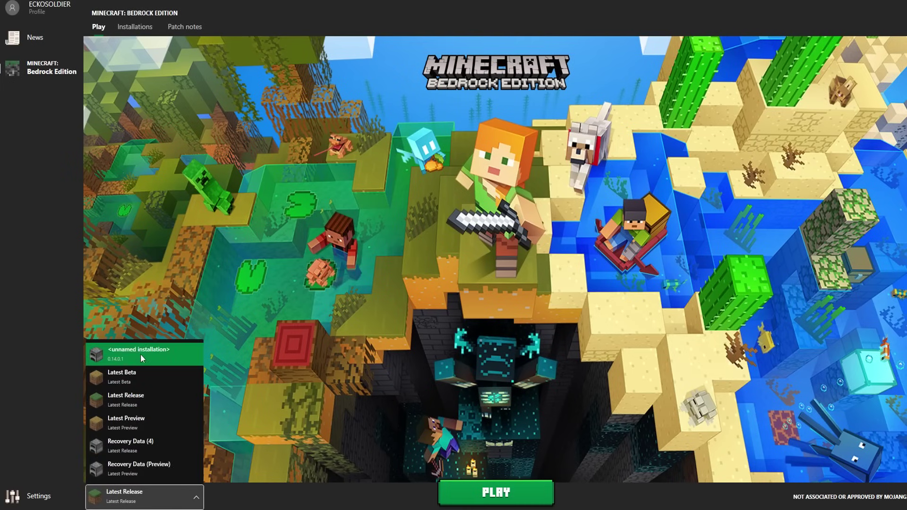
{"action": "left_click", "coordinate": [133, 28]}
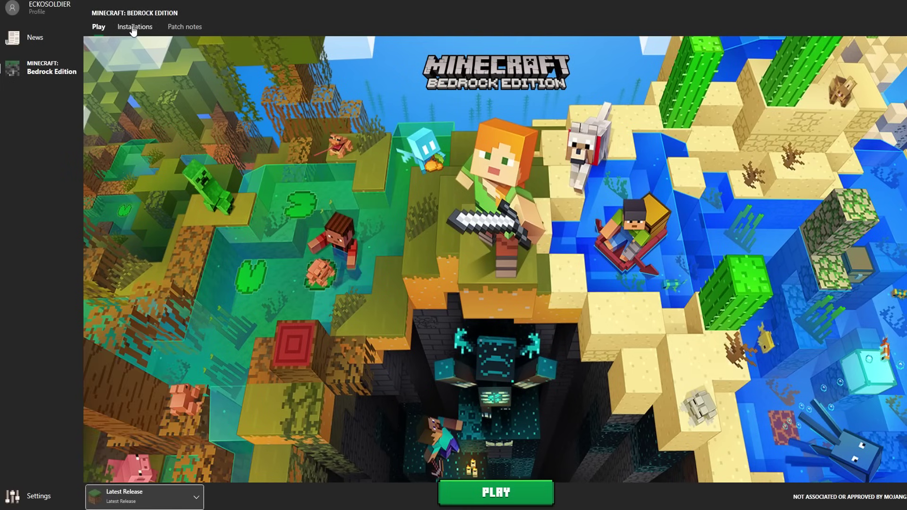
{"action": "left_click", "coordinate": [133, 28]}
{"action": "left_click", "coordinate": [376, 92]}
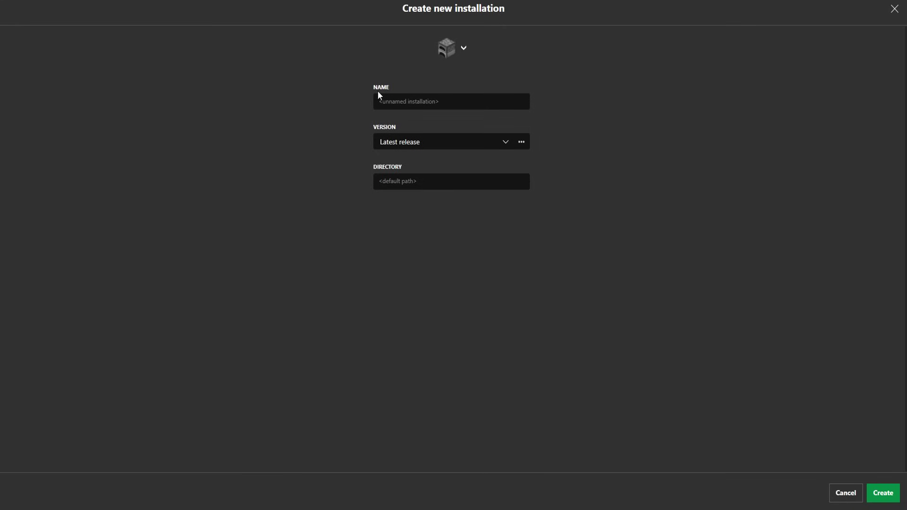
- Pick game version 1.7.1.0 from the version list and create the installation
{"action": "left_click", "coordinate": [505, 140]}
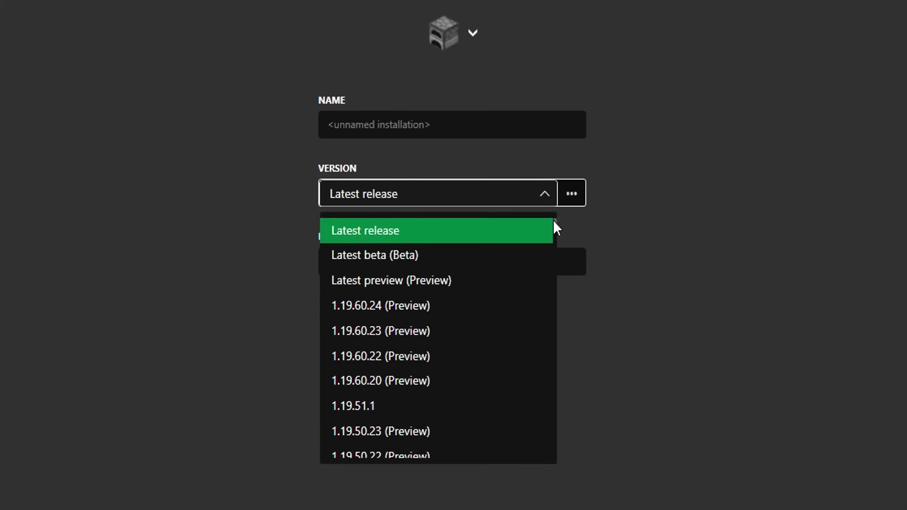
{"action": "left_click_drag", "start_coordinate": [554, 445], "coordinate": [555, 461]}
{"action": "scroll", "coordinate": [407, 402], "scroll_direction": "up", "scroll_amount": 20}
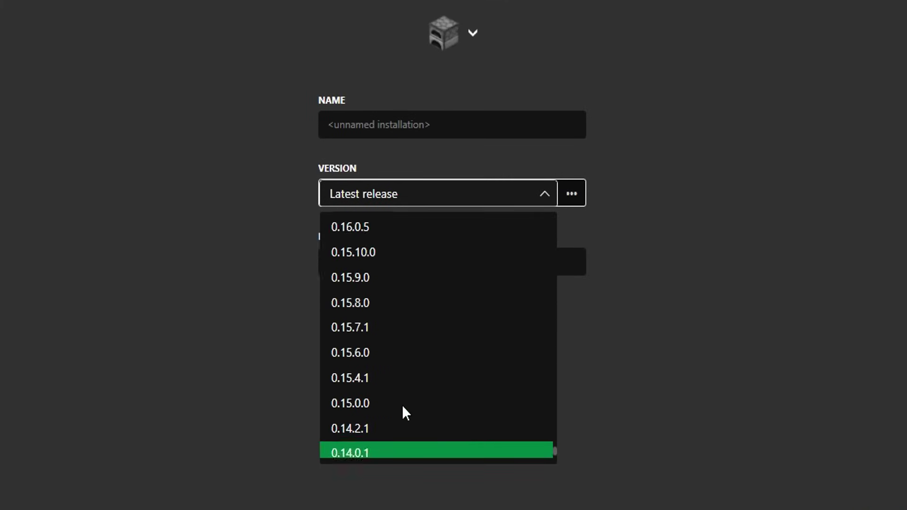
{"action": "scroll", "coordinate": [415, 390], "scroll_direction": "up", "scroll_amount": 20}
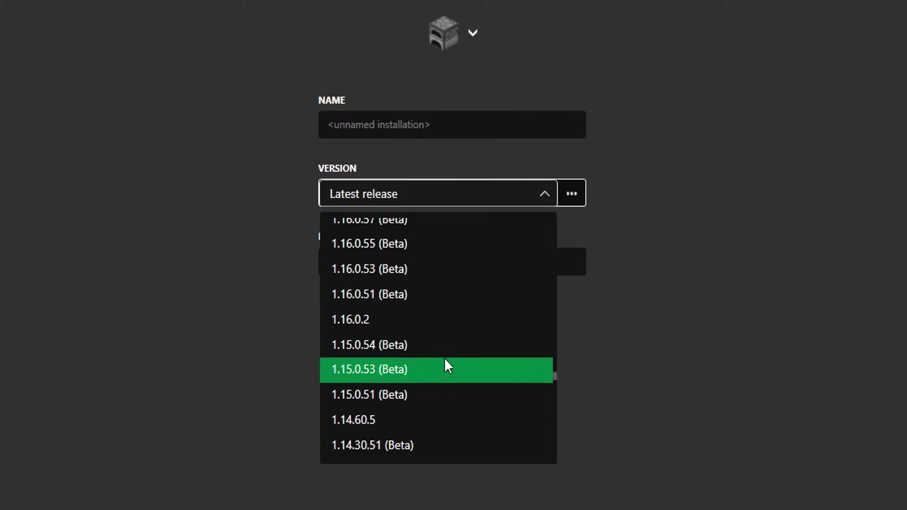
{"action": "scroll", "coordinate": [446, 345], "scroll_direction": "up", "scroll_amount": 10}
{"action": "scroll", "coordinate": [449, 352], "scroll_direction": "down", "scroll_amount": 20}
{"action": "scroll", "coordinate": [425, 352], "scroll_direction": "down", "scroll_amount": 20}
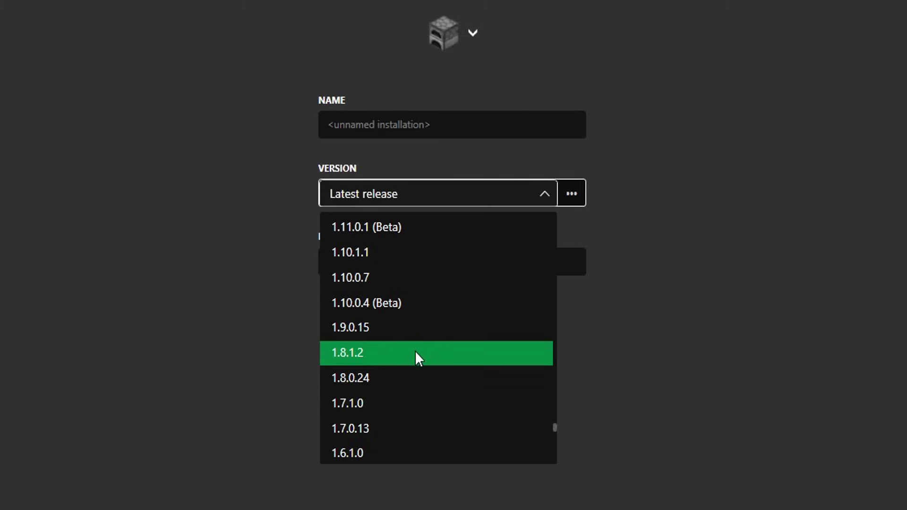
{"action": "scroll", "coordinate": [415, 381], "scroll_direction": "up", "scroll_amount": 2}
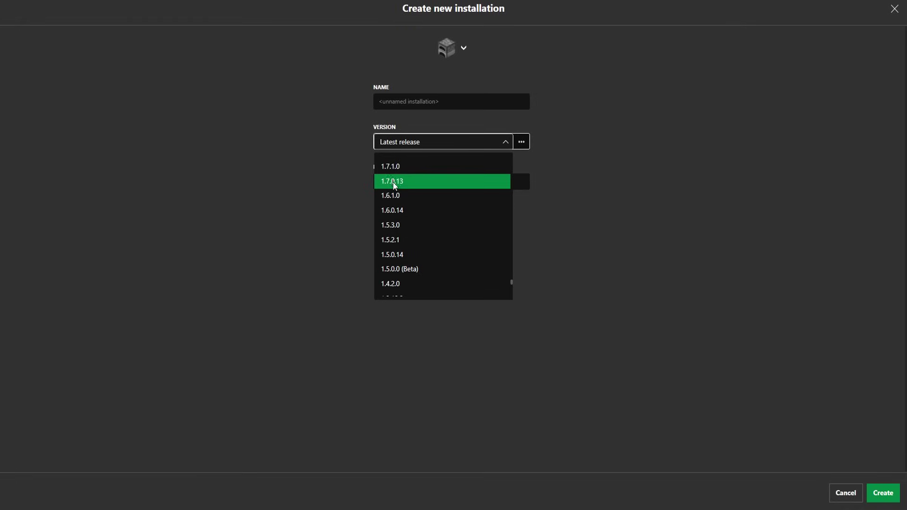
{"action": "left_click", "coordinate": [393, 182]}
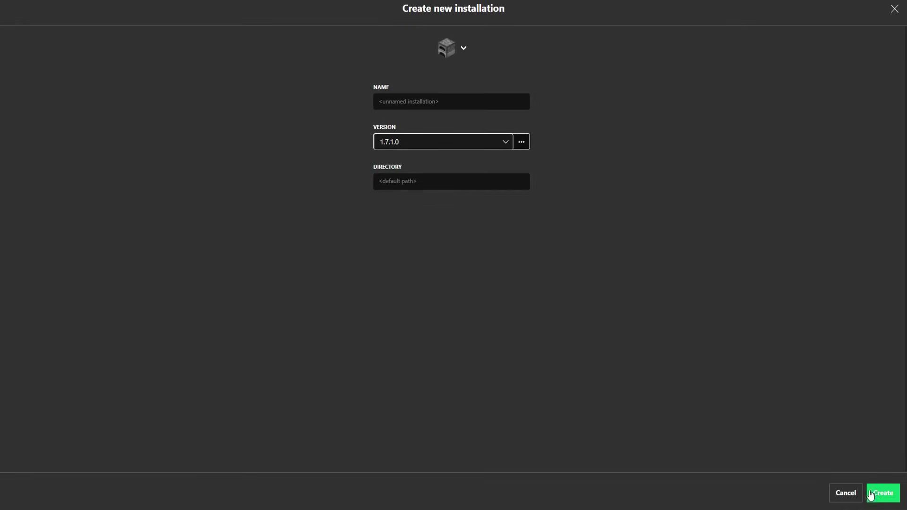
{"action": "left_click", "coordinate": [877, 494]}
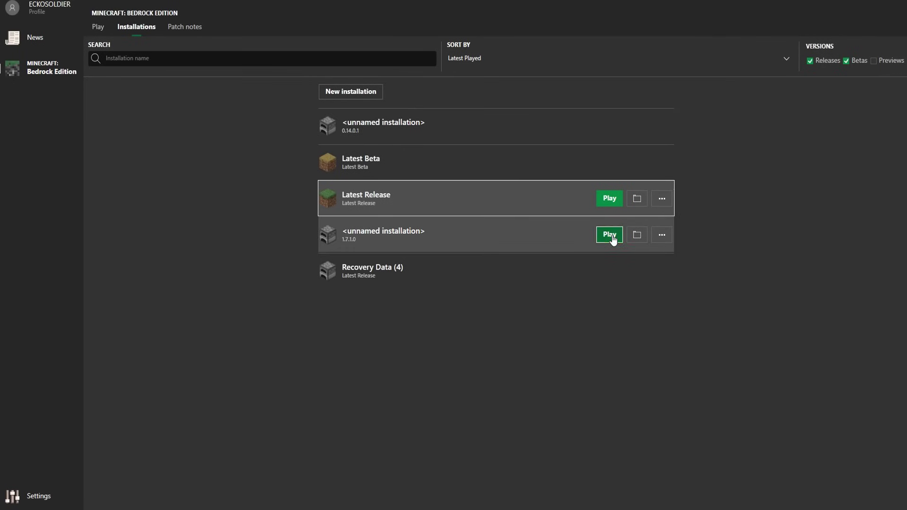
- Play the 1.7.1.0 installation, dismiss the Xbox Live sign-in popup, and open game settings
{"action": "left_click", "coordinate": [613, 240]}
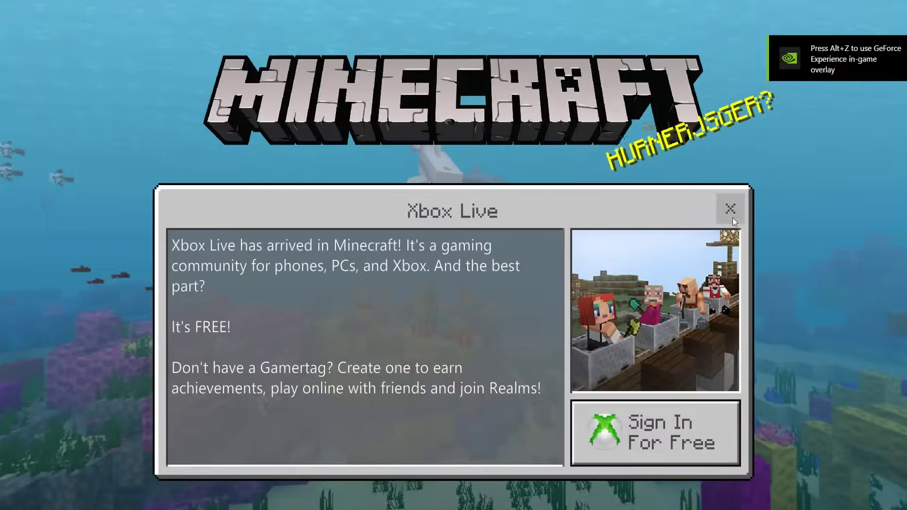
{"action": "left_click", "coordinate": [733, 218]}
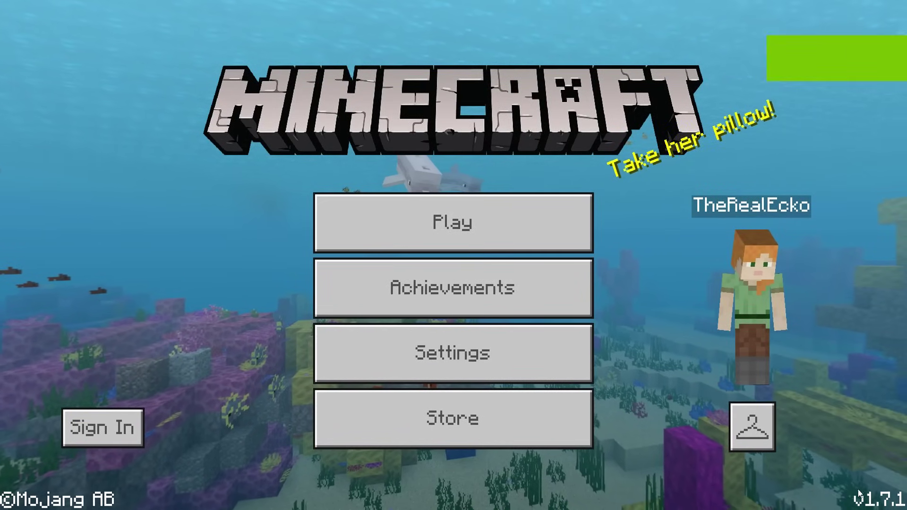
{"action": "left_click", "coordinate": [425, 372]}
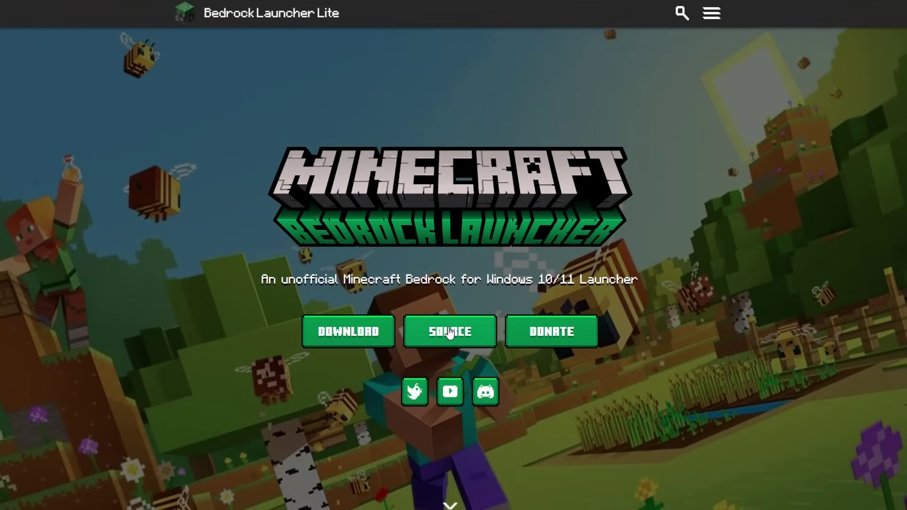
- View the launcher's GitHub source repository, then download release.zip from the website
{"action": "left_click", "coordinate": [449, 329]}
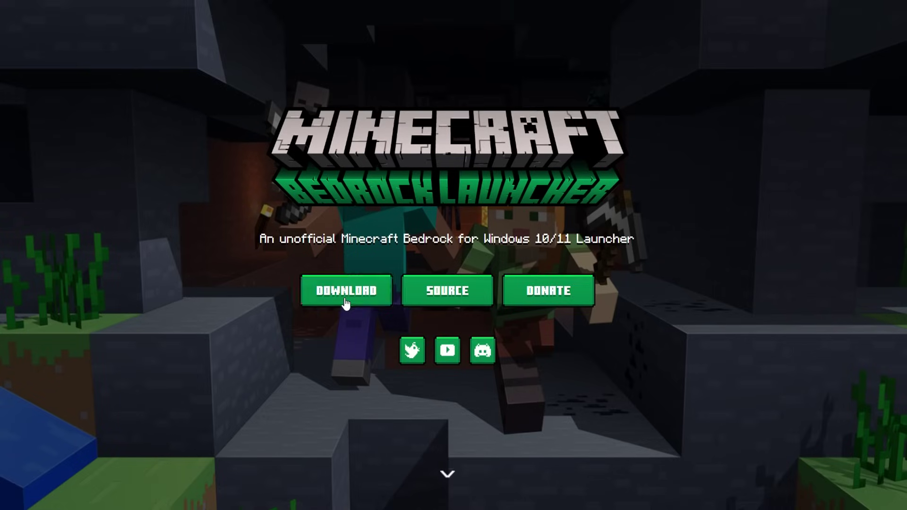
{"action": "left_click", "coordinate": [344, 302]}
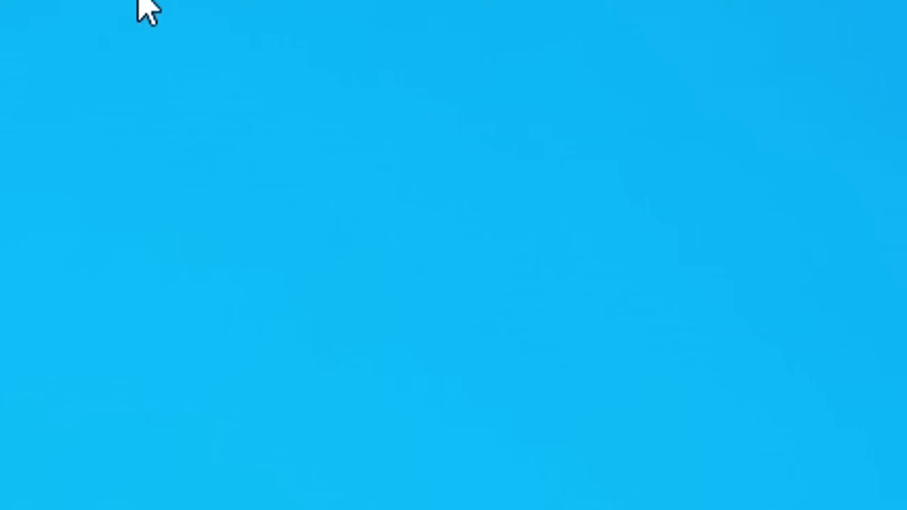
- Create a new desktop folder named 'Minecraft Bedrock Launcher'
{"action": "right_click", "coordinate": [138, 1]}
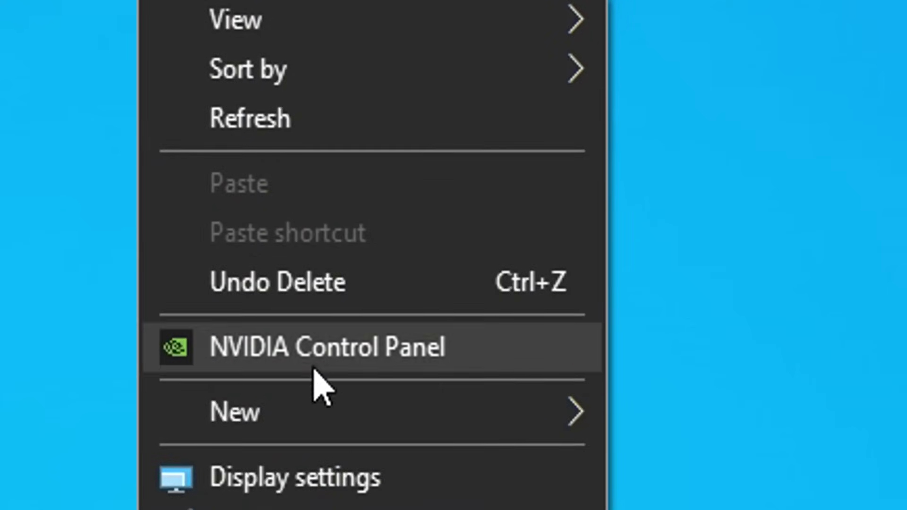
{"action": "mouse_move", "coordinate": [328, 413]}
{"action": "left_click", "coordinate": [723, 421]}
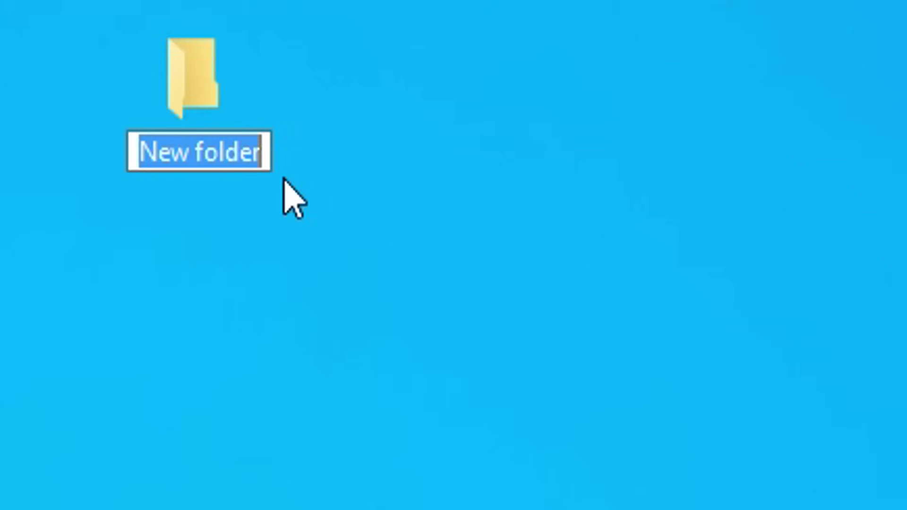
{"action": "type", "text": "Minecraft Bed"}
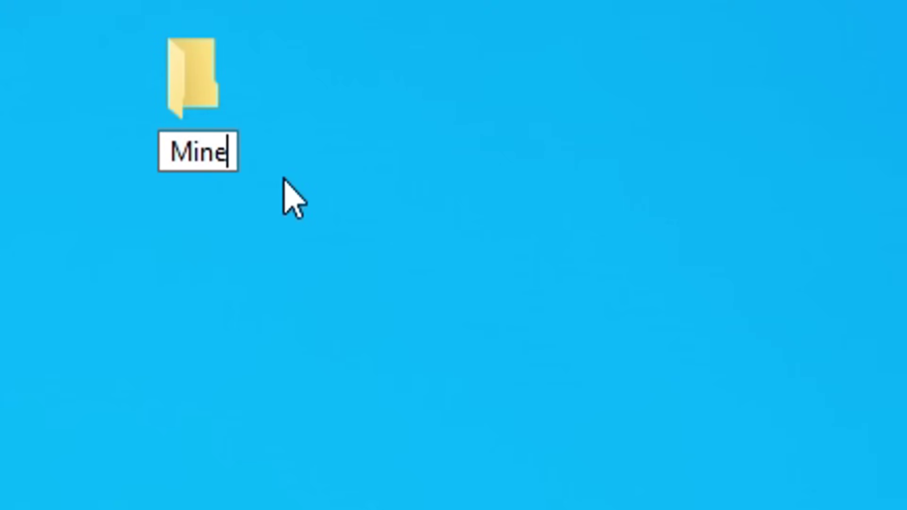
{"action": "type", "text": "rock Launcher"}
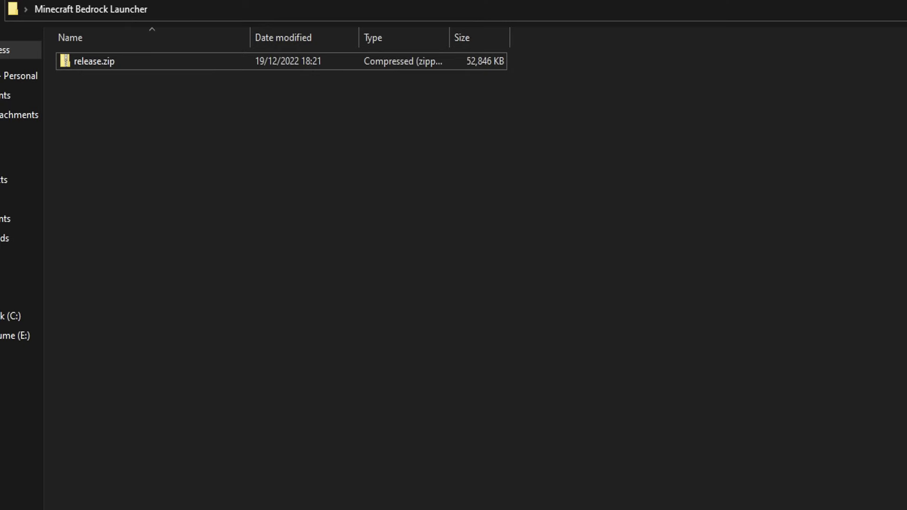
- Virus-scan release.zip and view the detailed report: 66 files, no threats
{"action": "right_click", "coordinate": [117, 63]}
{"action": "left_click", "coordinate": [109, 62]}
{"action": "right_click", "coordinate": [109, 61]}
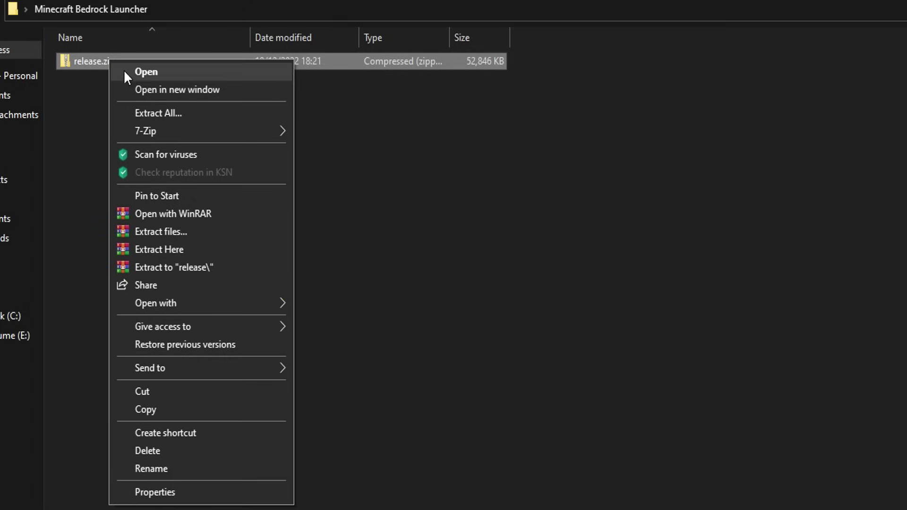
{"action": "left_click", "coordinate": [181, 155]}
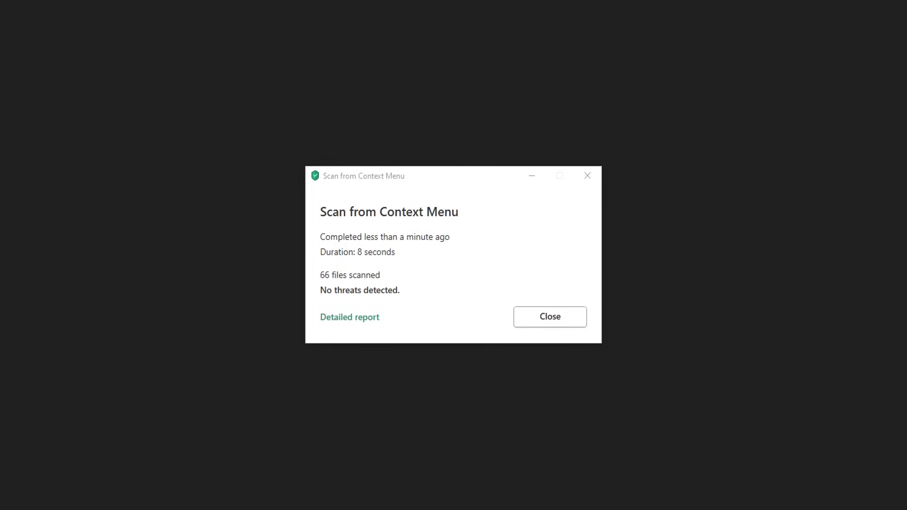
{"action": "left_click", "coordinate": [371, 319]}
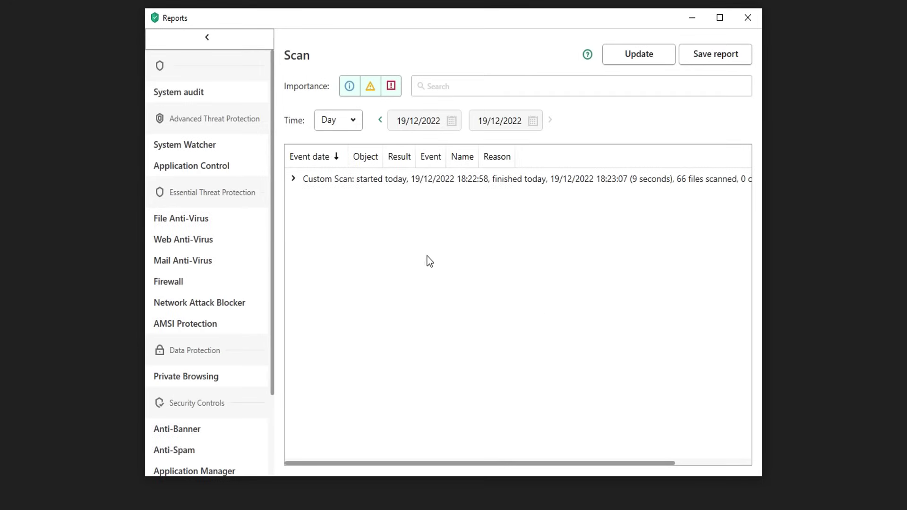
{"action": "left_click_drag", "start_coordinate": [445, 469], "coordinate": [401, 452]}
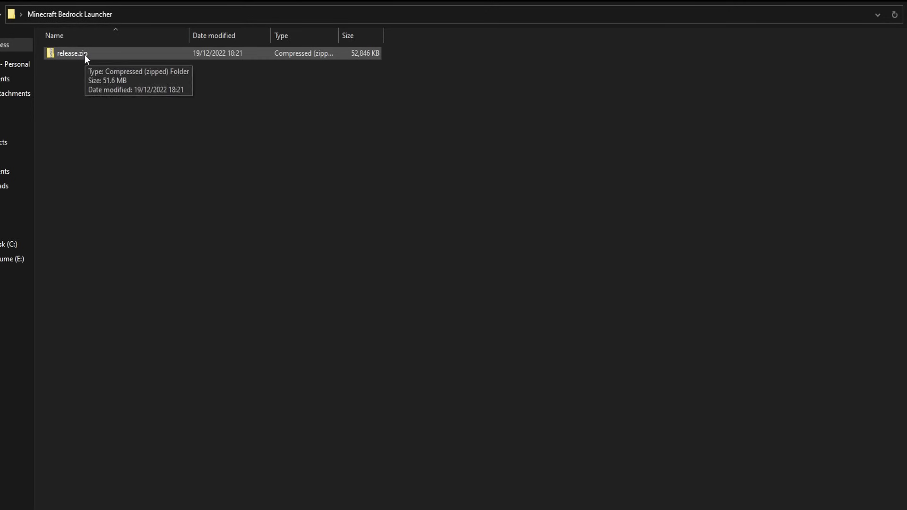
{"action": "right_click", "coordinate": [84, 55]}
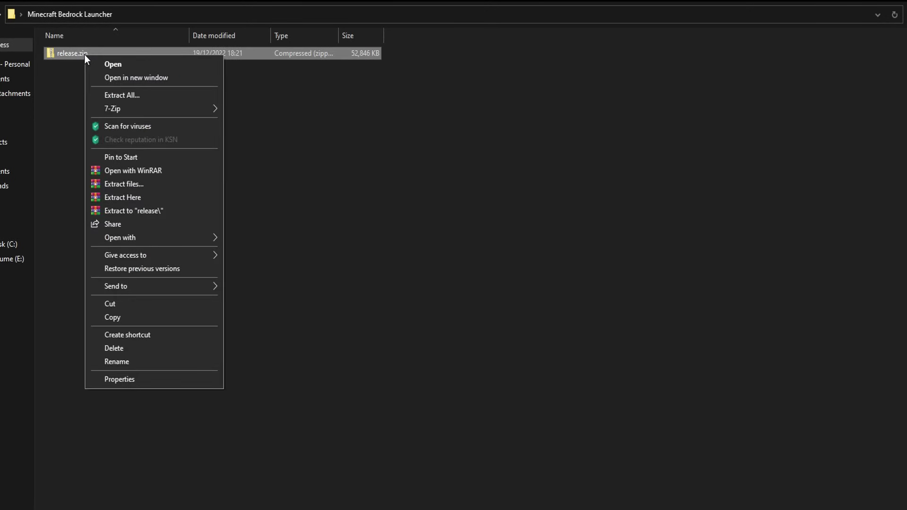
- Extract release.zip here and open the resulting net6.0-windows10.0.17763.0 folder
{"action": "left_click", "coordinate": [124, 198]}
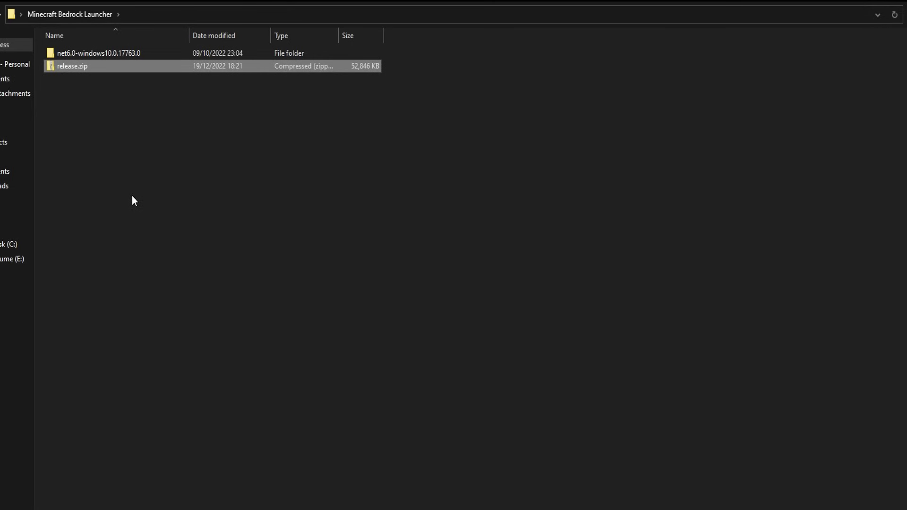
{"action": "double_click", "coordinate": [97, 55]}
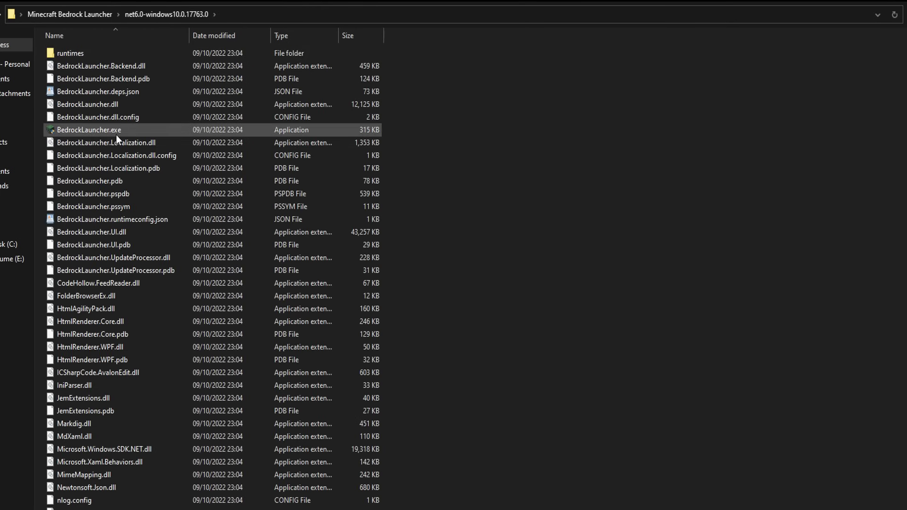
- Run BedrockLauncher.exe and approve the User Account Control prompt
{"action": "scroll", "coordinate": [213, 276], "scroll_direction": "down", "scroll_amount": 2}
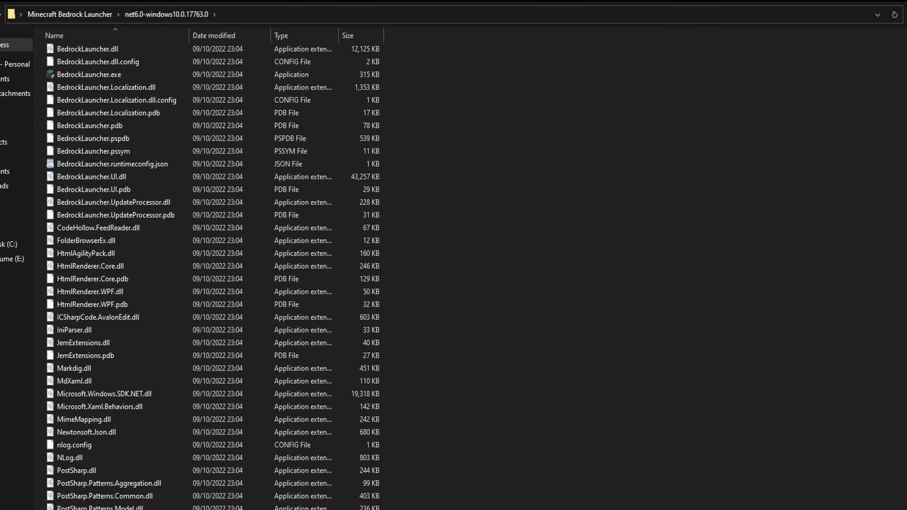
{"action": "scroll", "coordinate": [213, 276], "scroll_direction": "up", "scroll_amount": 2}
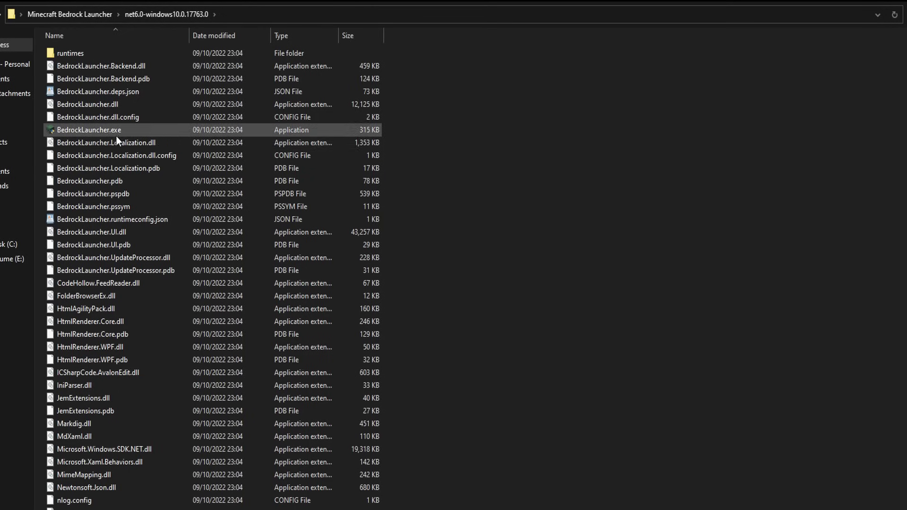
{"action": "left_click", "coordinate": [101, 132]}
{"action": "double_click", "coordinate": [101, 131]}
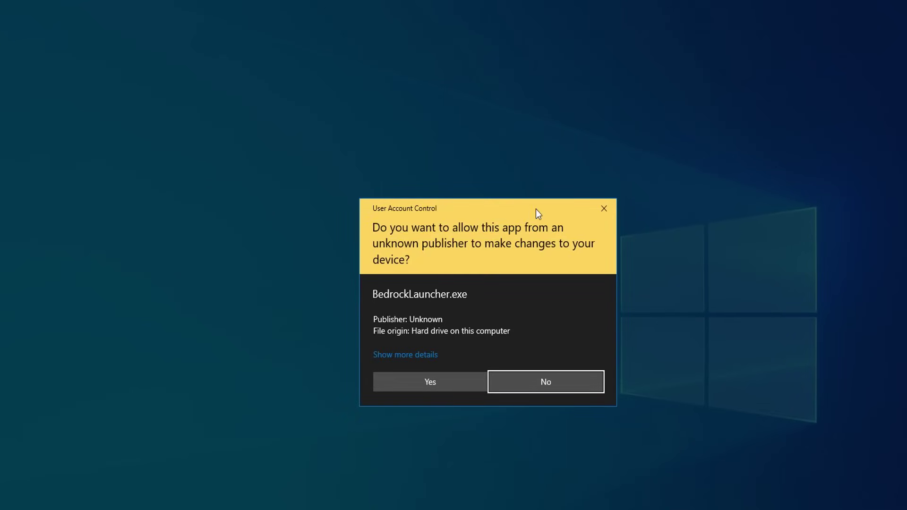
{"action": "left_click", "coordinate": [430, 385]}
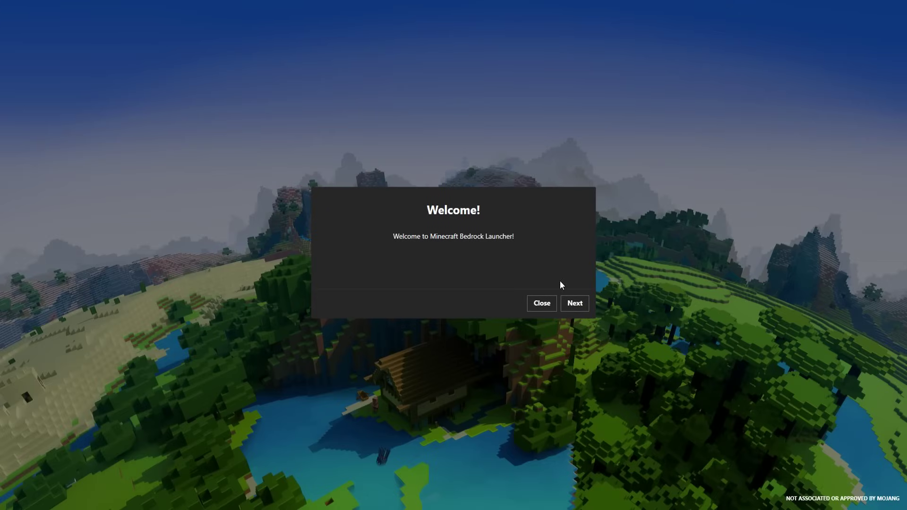
- Accept defaults on the Welcome, data folder and Insider Account pages, finishing with backup enabled
{"action": "left_click", "coordinate": [575, 305]}
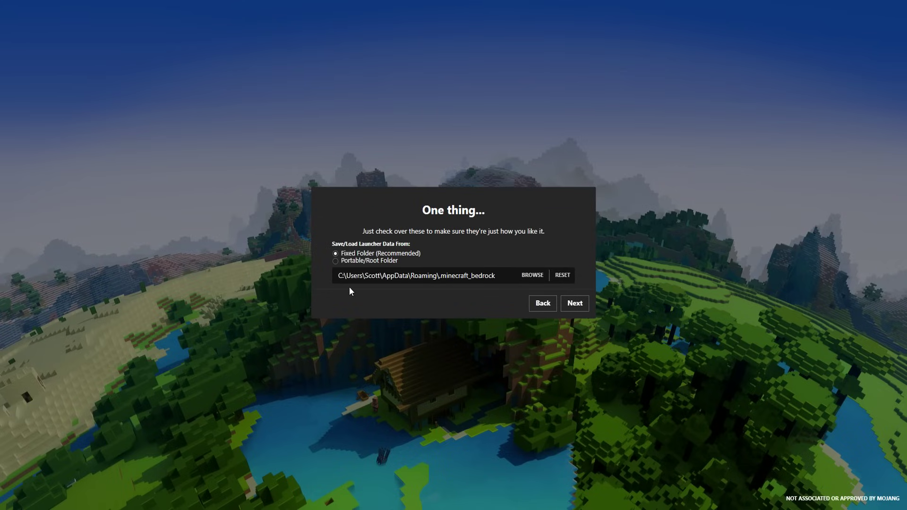
{"action": "left_click", "coordinate": [574, 307]}
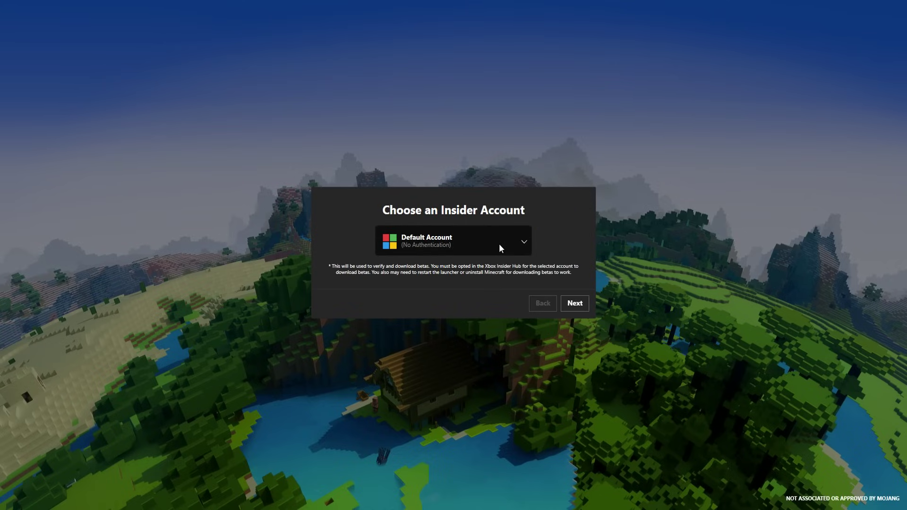
{"action": "key", "text": "Return"}
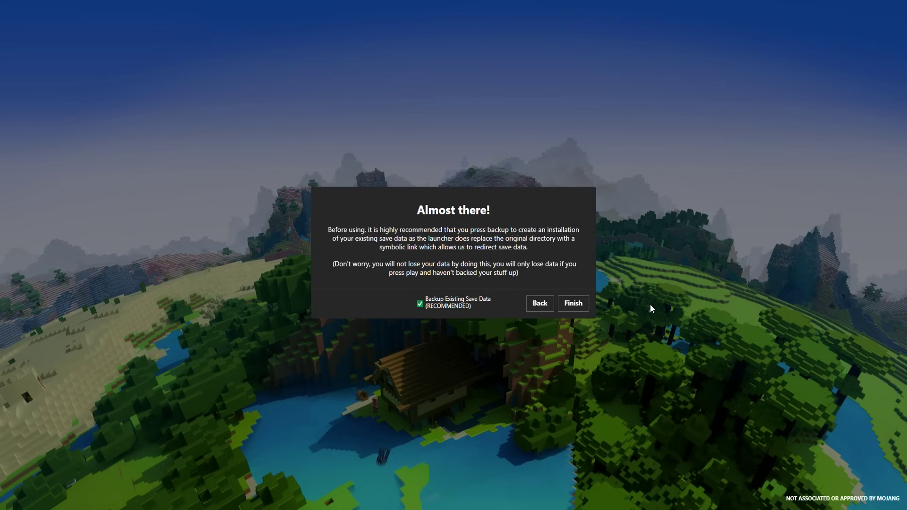
{"action": "left_click", "coordinate": [572, 306]}
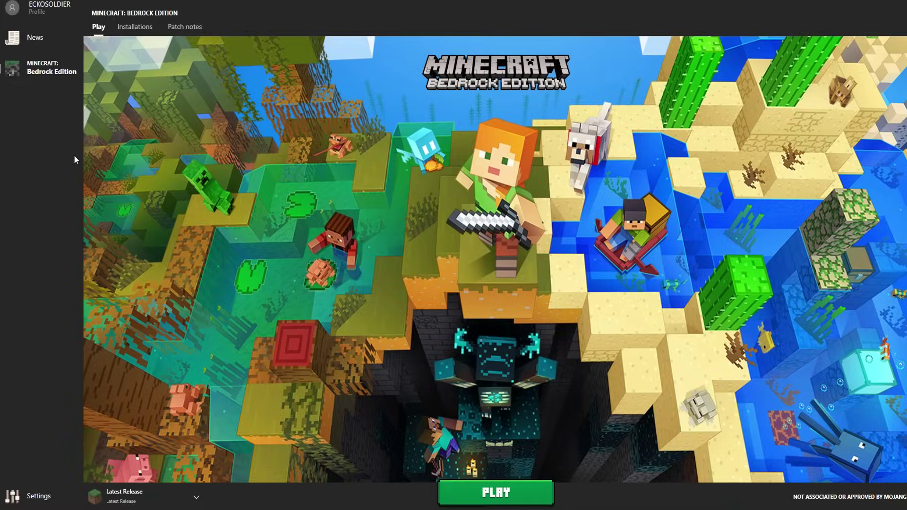
- Browse the installation list, keep Latest Release selected, and launch the game
{"action": "left_click", "coordinate": [177, 494]}
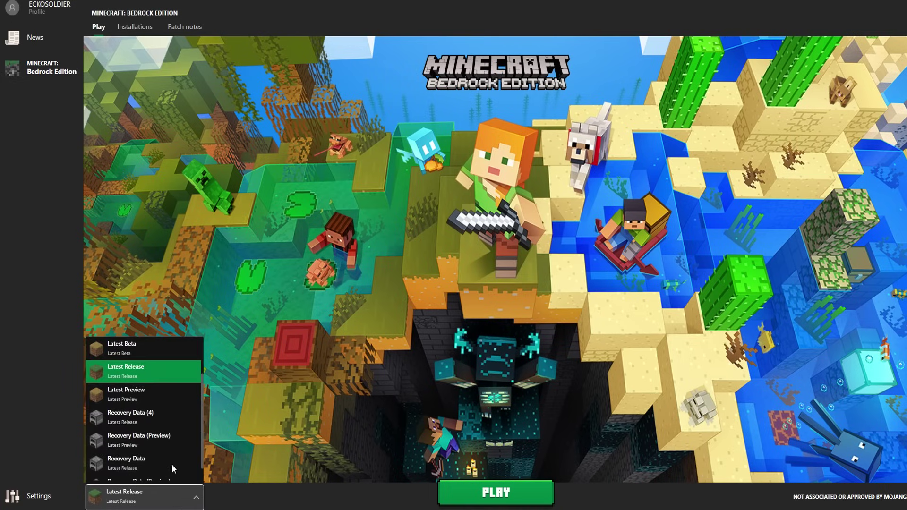
{"action": "scroll", "coordinate": [152, 418], "scroll_direction": "up", "scroll_amount": 2}
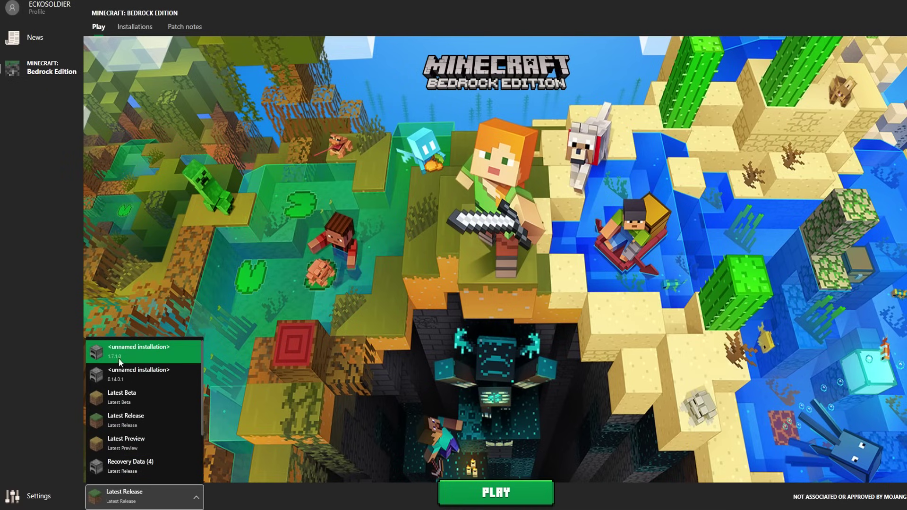
{"action": "left_click", "coordinate": [293, 385]}
{"action": "left_click", "coordinate": [170, 497]}
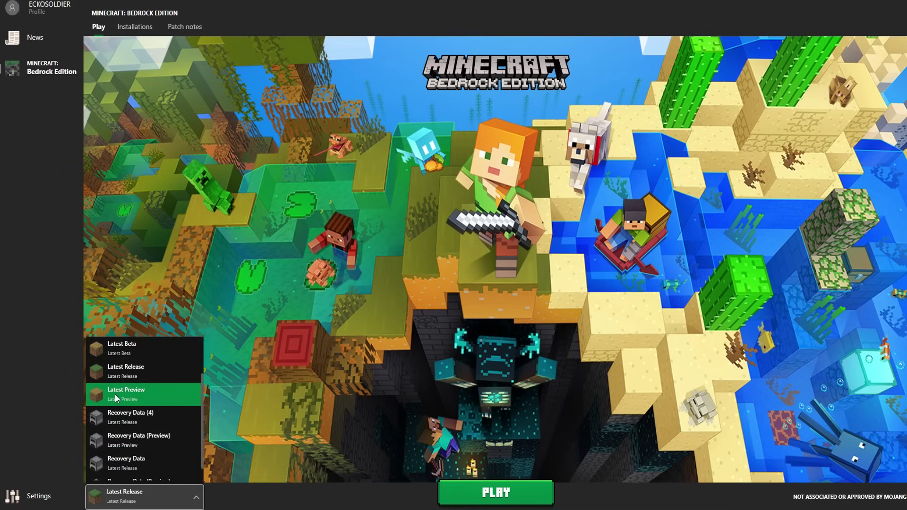
{"action": "left_click", "coordinate": [135, 380]}
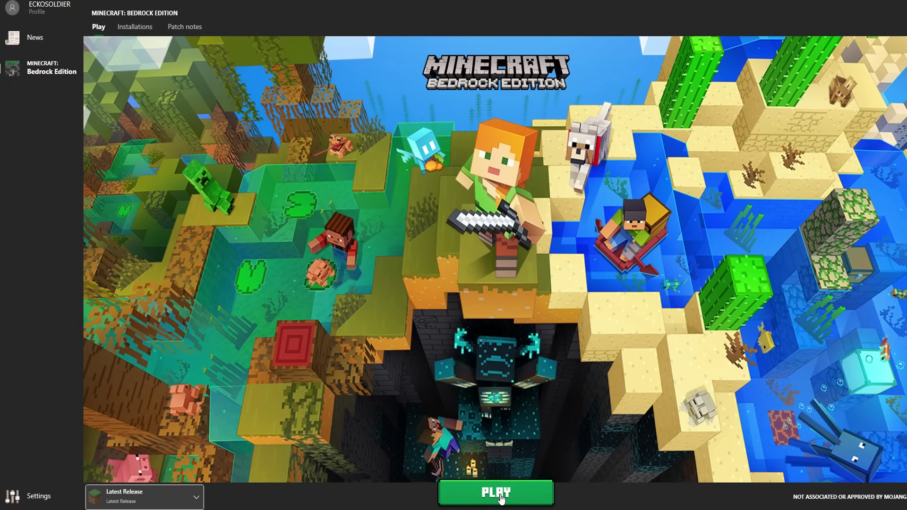
{"action": "left_click", "coordinate": [500, 494]}
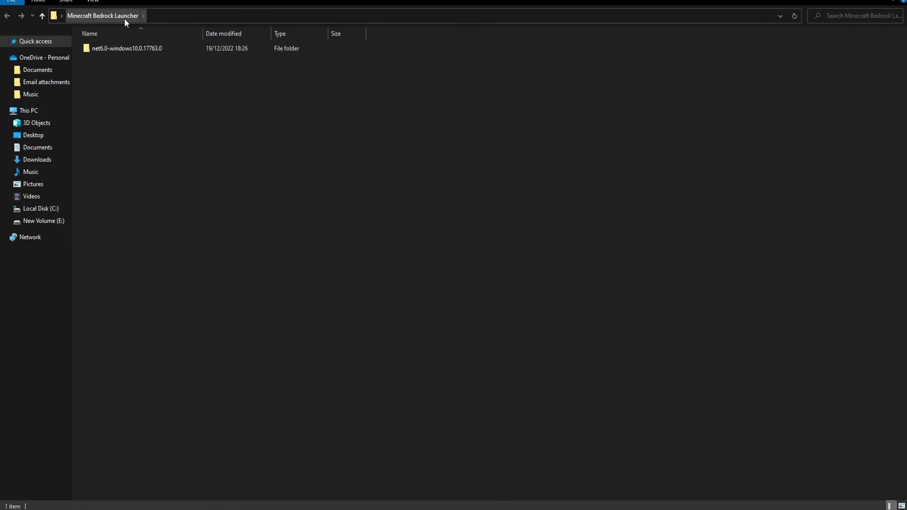
- Run BedrockLauncher.exe from the net6.0-windows10.0.17763.0 folder, approve UAC, and maximise the launcher
{"action": "double_click", "coordinate": [124, 46]}
{"action": "double_click", "coordinate": [109, 124]}
{"action": "left_click", "coordinate": [424, 325]}
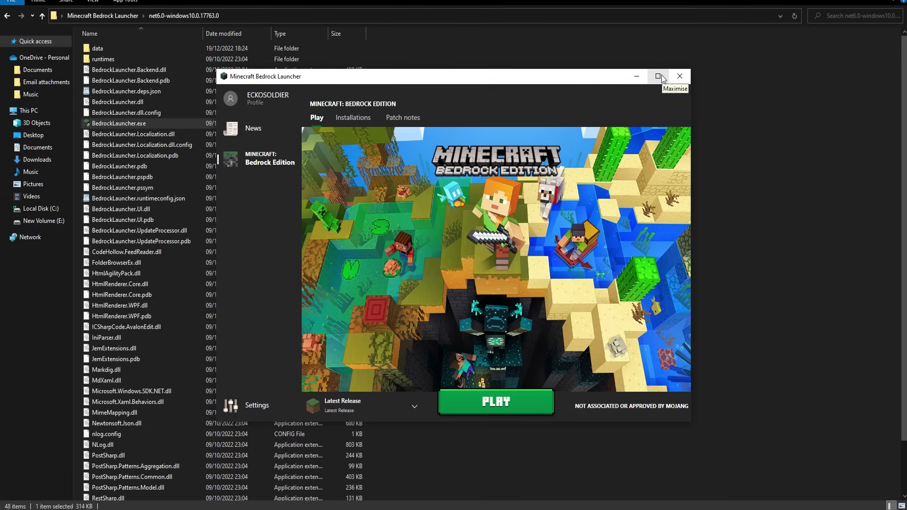
{"action": "left_click", "coordinate": [658, 77]}
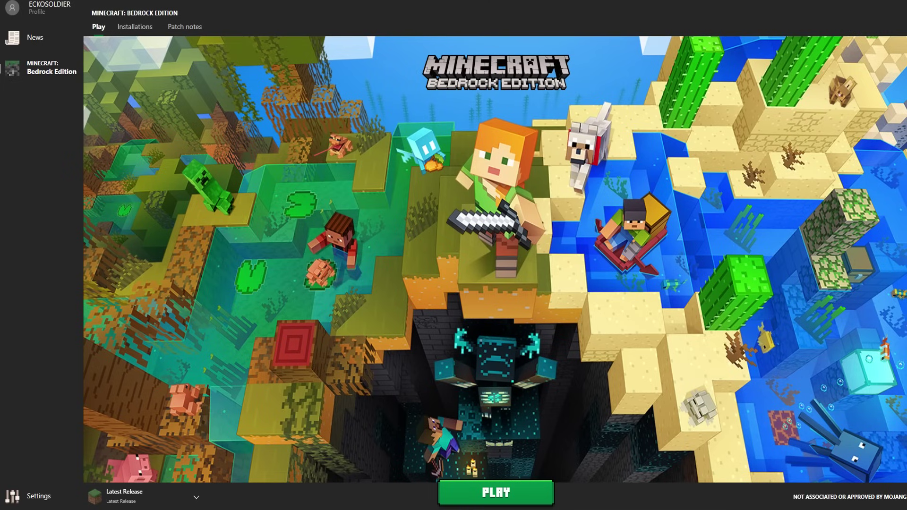
- Open Patch notes and read the 1.19.51 Update notes
{"action": "left_click", "coordinate": [187, 29]}
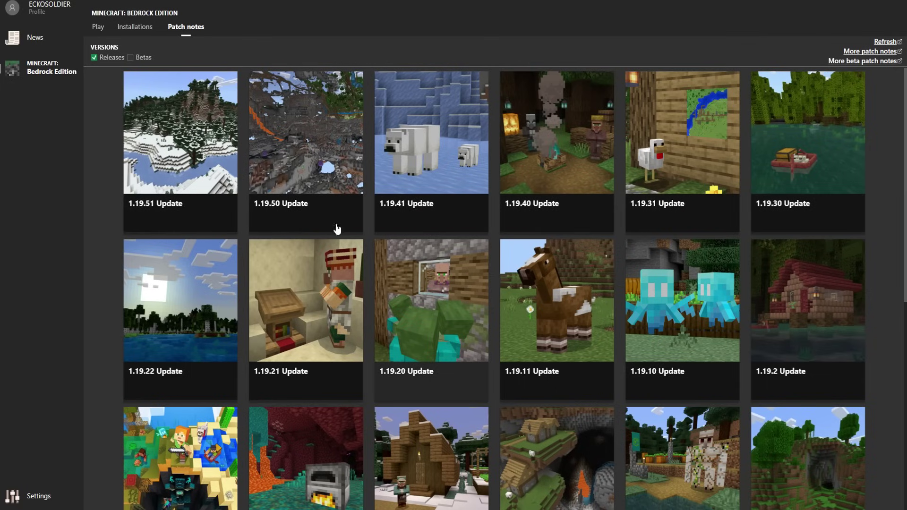
{"action": "left_click", "coordinate": [180, 212]}
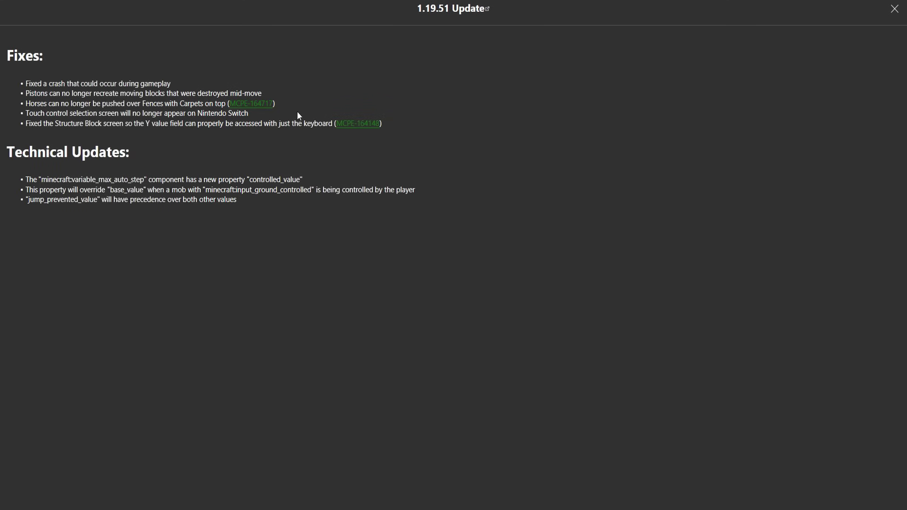
{"action": "left_click", "coordinate": [895, 8]}
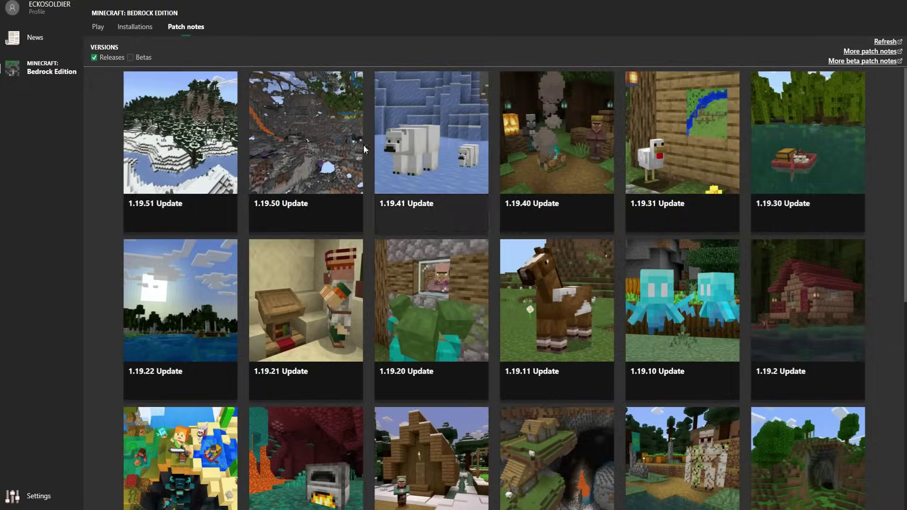
- Scroll through the 1.19.50 Update notes, then go to the Installations list
{"action": "left_click", "coordinate": [319, 143]}
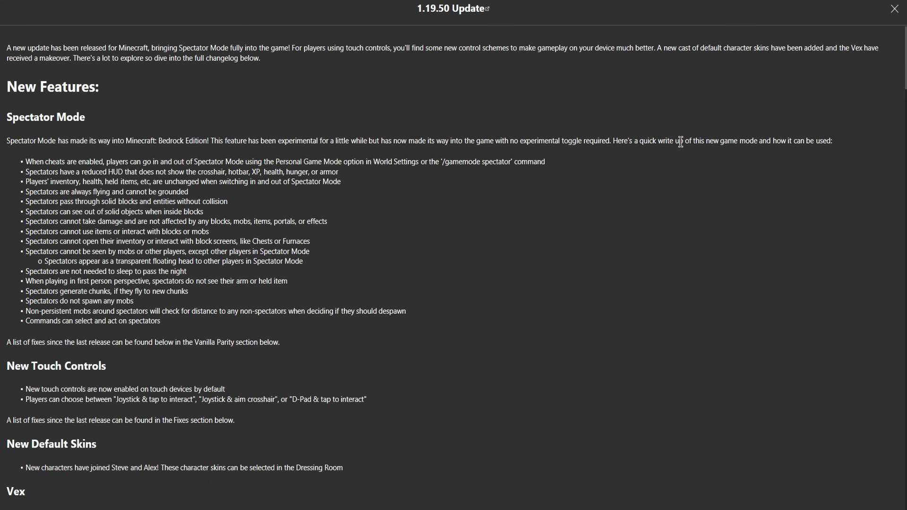
{"action": "scroll", "coordinate": [645, 220], "scroll_direction": "down", "scroll_amount": 15}
{"action": "scroll", "coordinate": [654, 224], "scroll_direction": "down", "scroll_amount": 20}
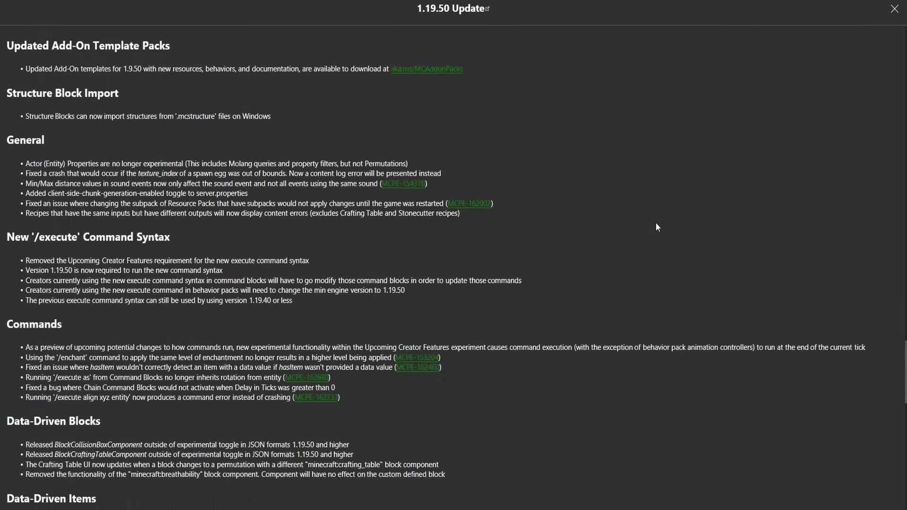
{"action": "scroll", "coordinate": [657, 241], "scroll_direction": "up", "scroll_amount": 20}
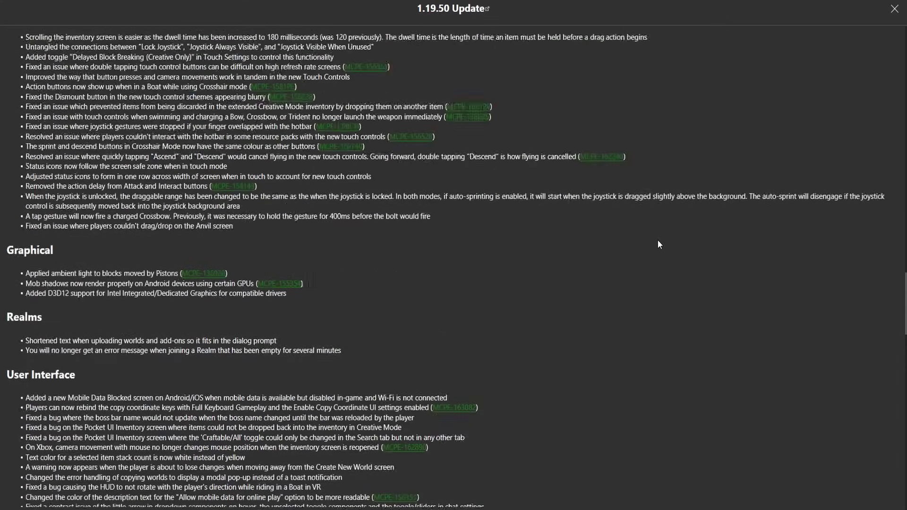
{"action": "scroll", "coordinate": [661, 242], "scroll_direction": "up", "scroll_amount": 7}
{"action": "scroll", "coordinate": [661, 243], "scroll_direction": "down", "scroll_amount": 6}
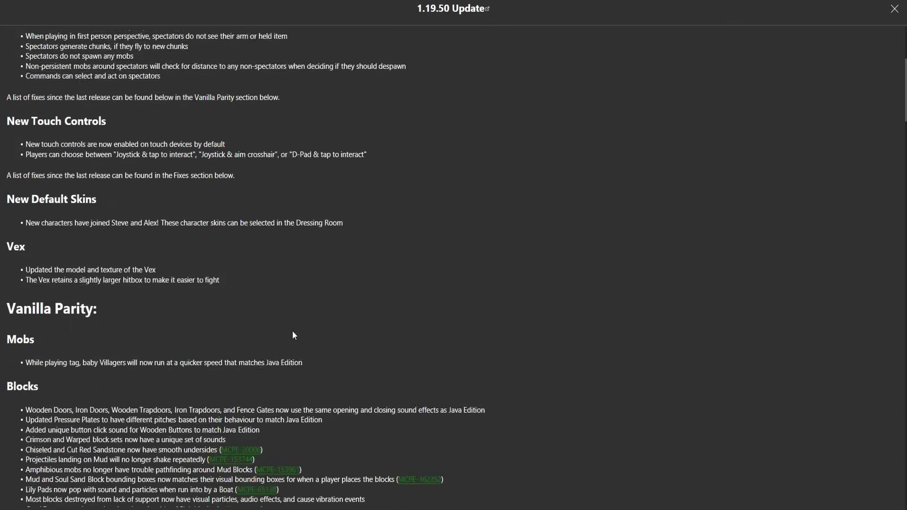
{"action": "key", "text": "Escape"}
{"action": "left_click", "coordinate": [143, 29]}
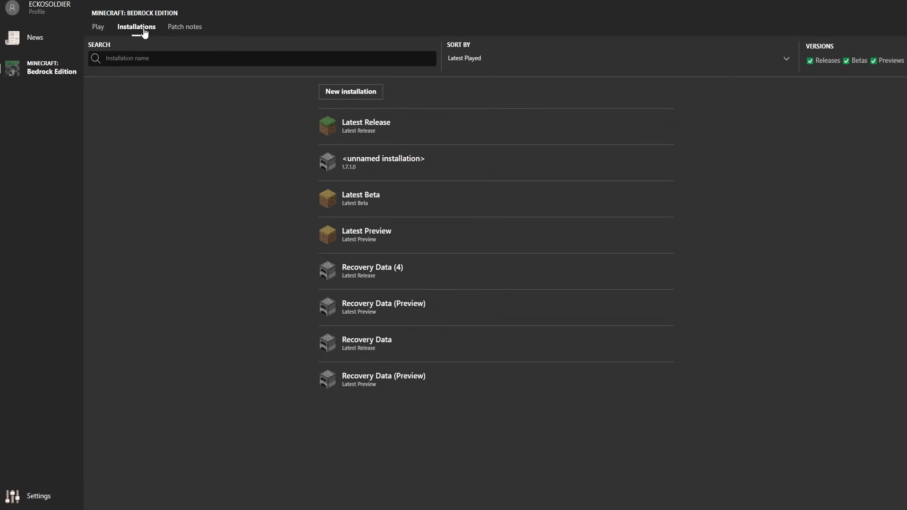
- Create an 'Old Minecraft' installation on version 1.5.3.0 with the light-blue block icon
{"action": "left_click", "coordinate": [359, 91]}
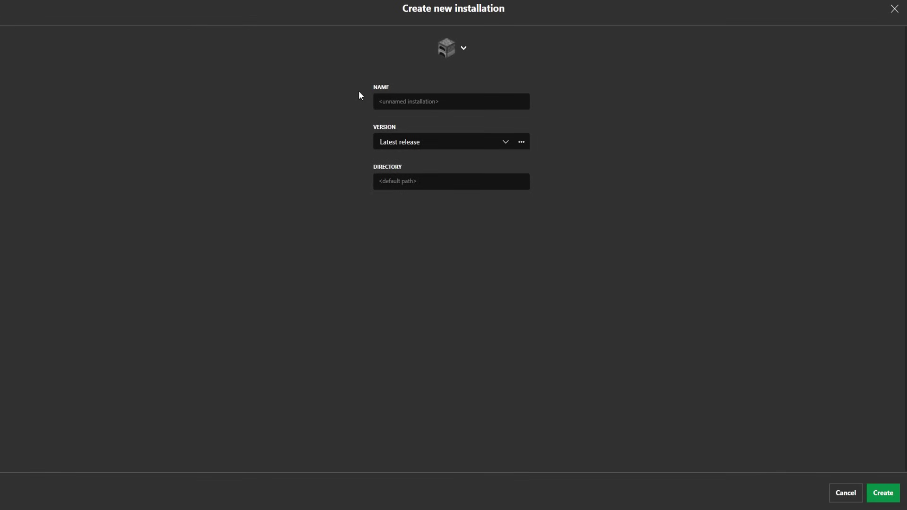
{"action": "left_click", "coordinate": [506, 142]}
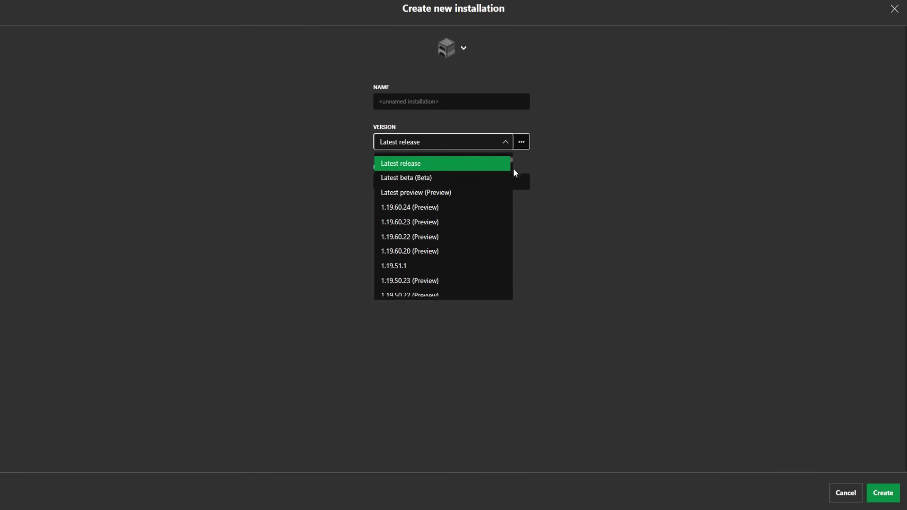
{"action": "scroll", "coordinate": [514, 283], "scroll_direction": "down", "scroll_amount": 15}
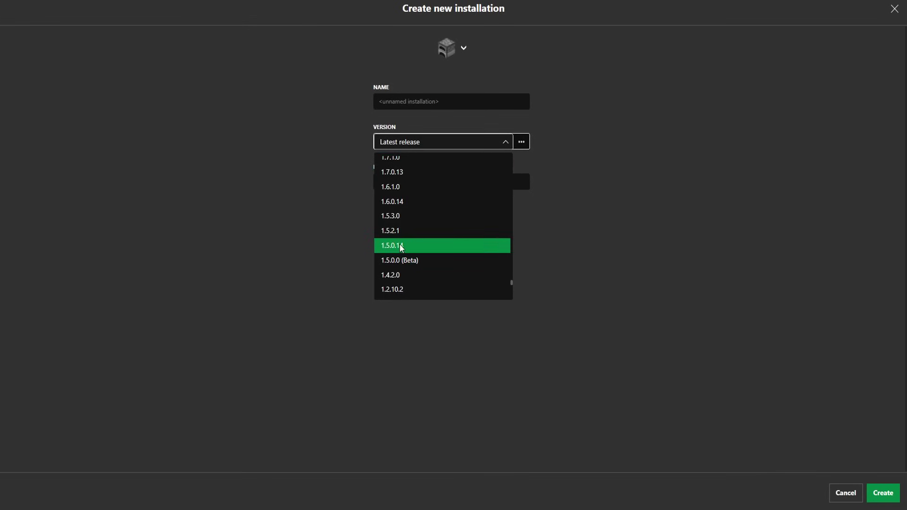
{"action": "left_click", "coordinate": [394, 218]}
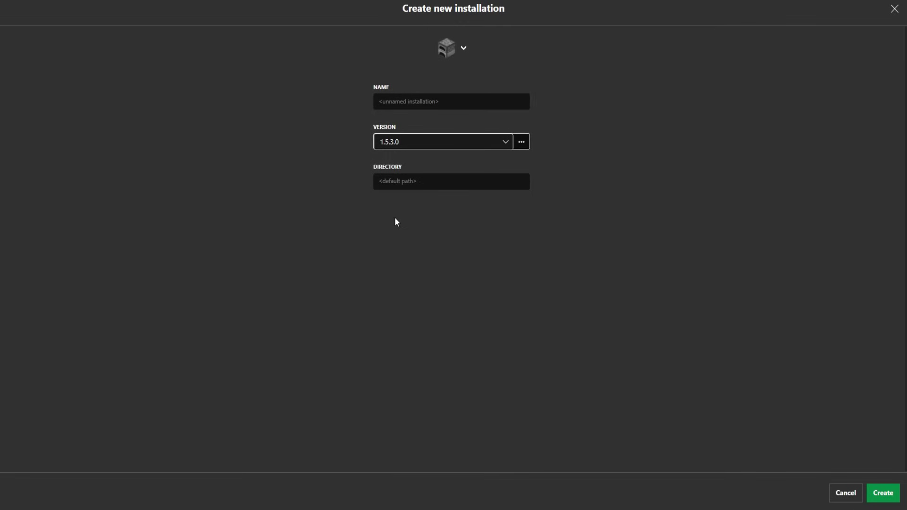
{"action": "left_click", "coordinate": [410, 105]}
{"action": "type", "text": "Old Minecraft"}
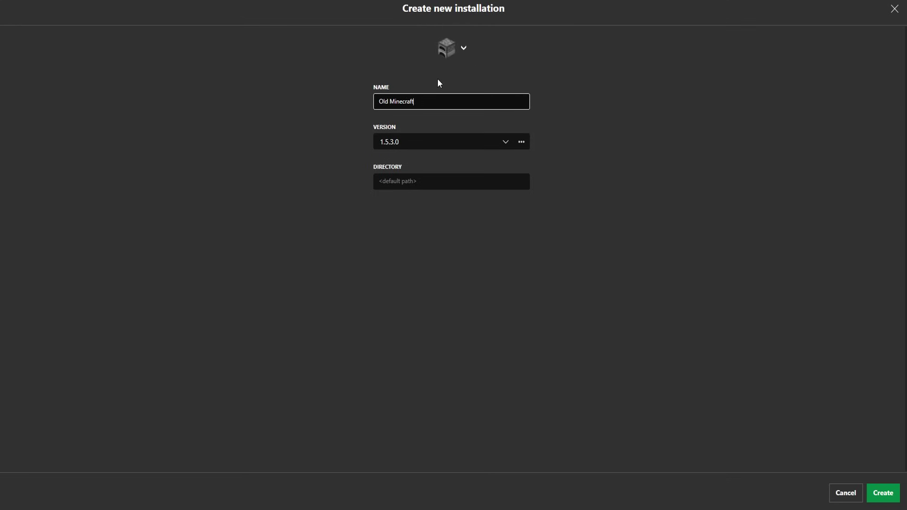
{"action": "left_click", "coordinate": [459, 53]}
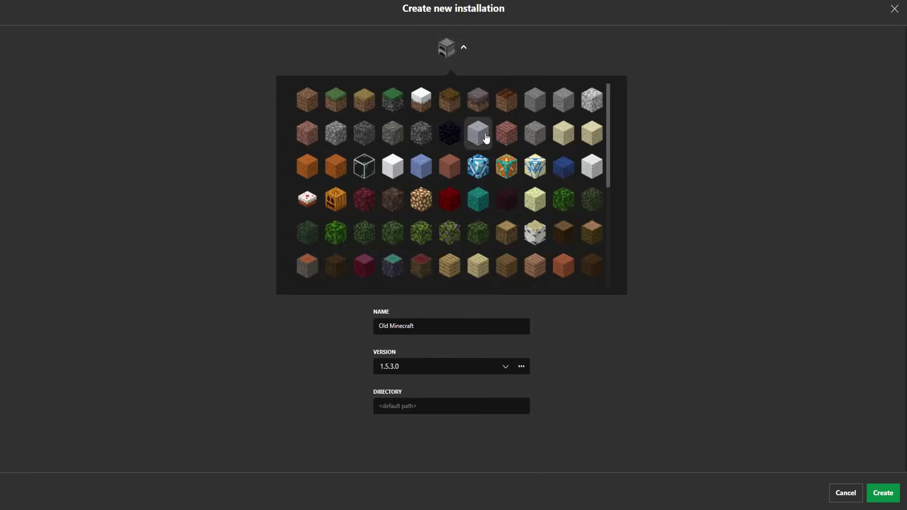
{"action": "scroll", "coordinate": [504, 155], "scroll_direction": "down", "scroll_amount": 10}
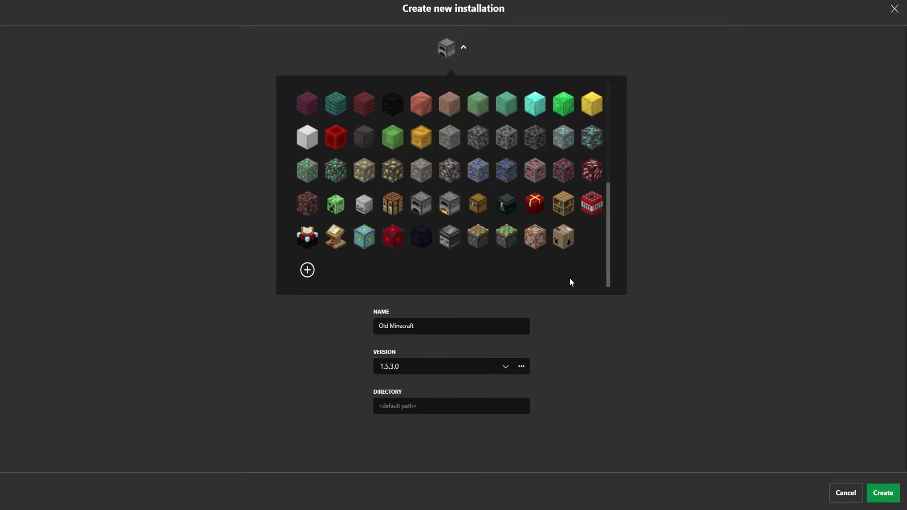
{"action": "left_click", "coordinate": [366, 238]}
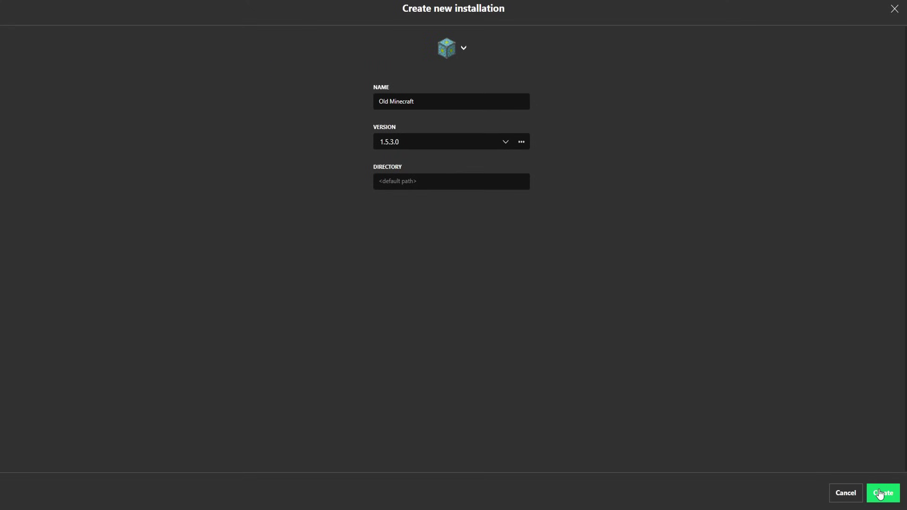
{"action": "left_click", "coordinate": [882, 493]}
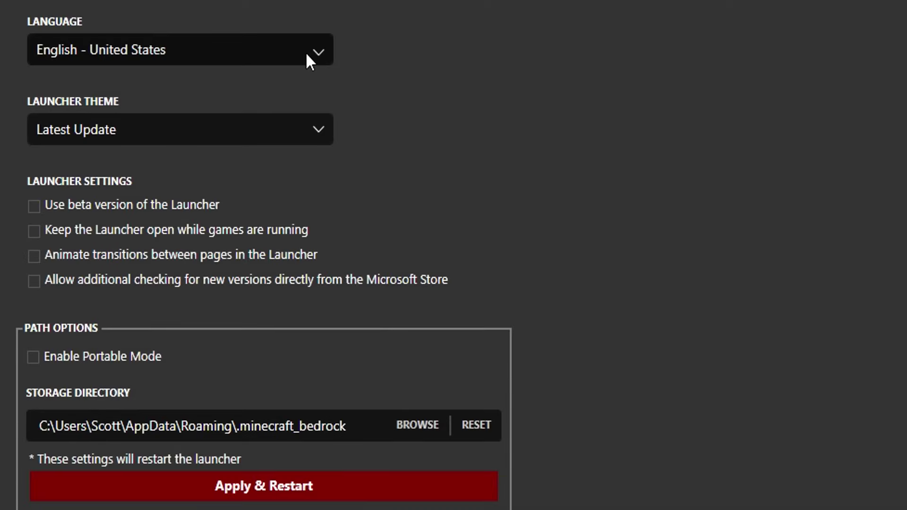
- Try the English - Upside Down language, then apply the Indie Days launcher theme
{"action": "left_click", "coordinate": [307, 59]}
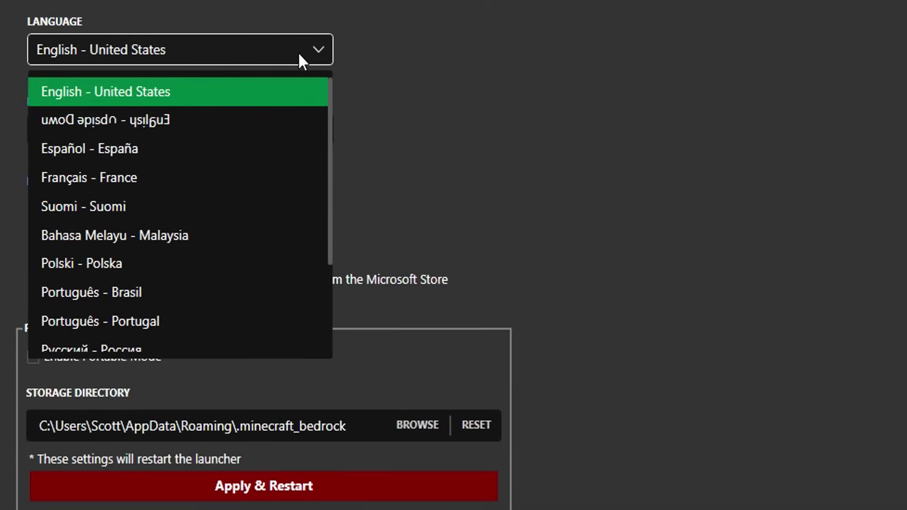
{"action": "left_click", "coordinate": [153, 120]}
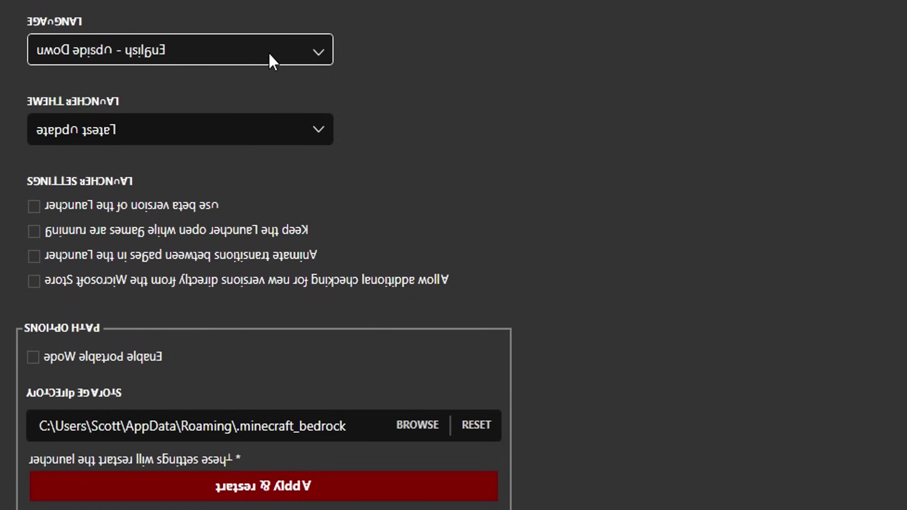
{"action": "left_click", "coordinate": [300, 58]}
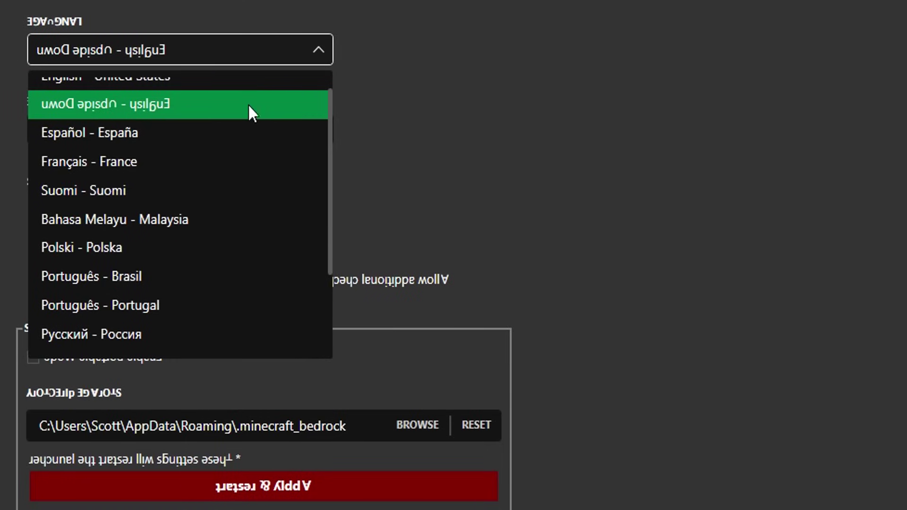
{"action": "scroll", "coordinate": [248, 113], "scroll_direction": "down", "scroll_amount": 2}
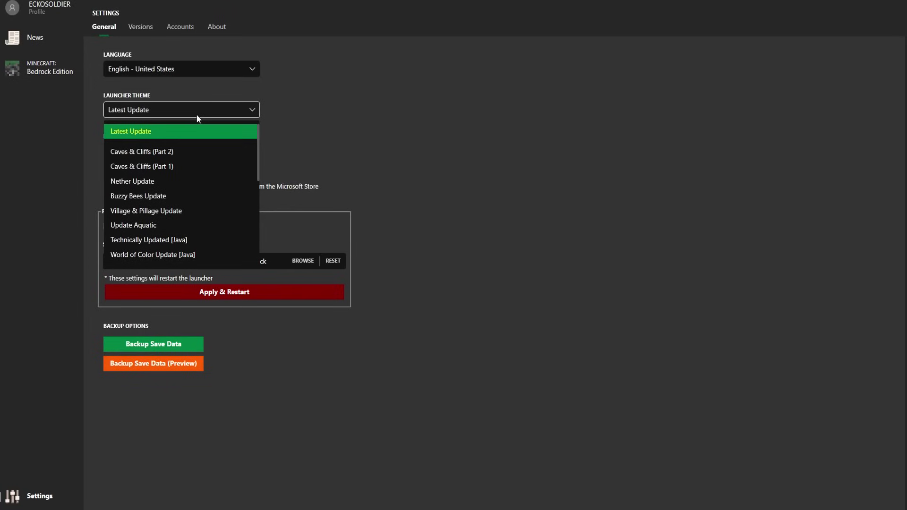
{"action": "scroll", "coordinate": [189, 171], "scroll_direction": "down", "scroll_amount": 4}
{"action": "scroll", "coordinate": [190, 173], "scroll_direction": "down", "scroll_amount": 2}
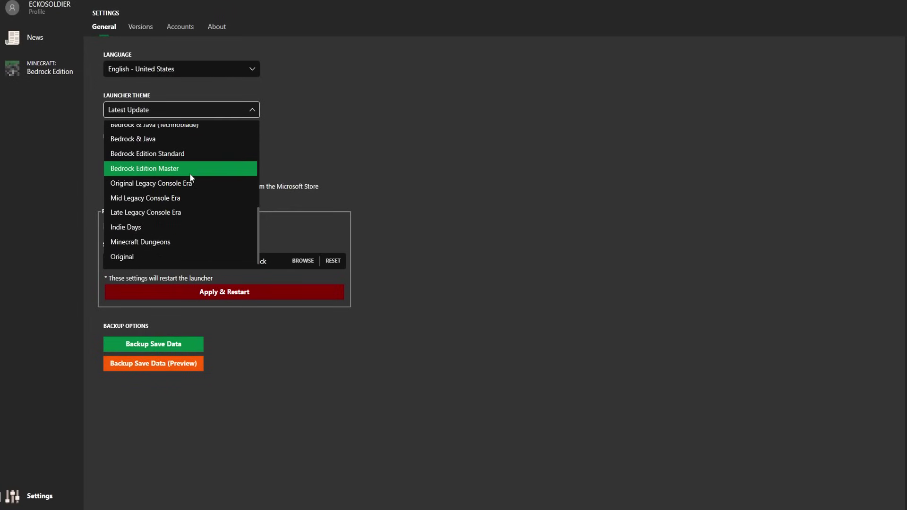
{"action": "left_click", "coordinate": [139, 230]}
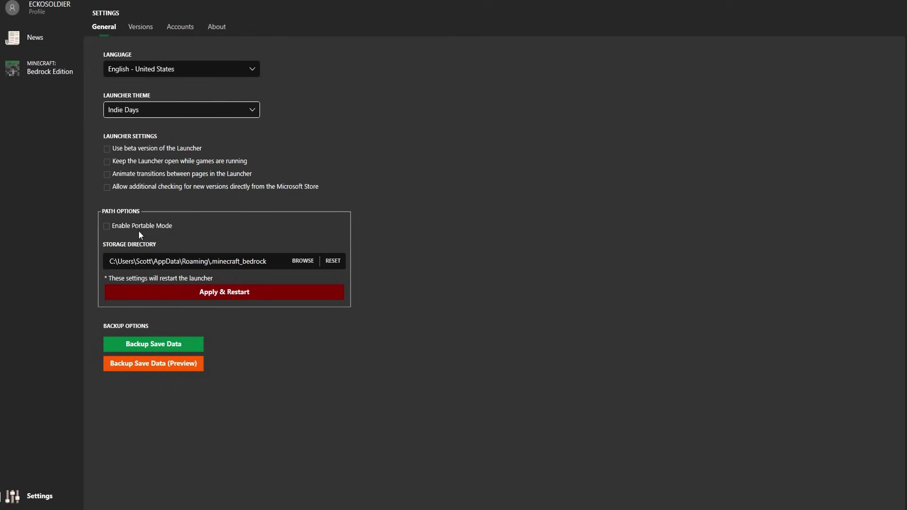
{"action": "left_click", "coordinate": [47, 75]}
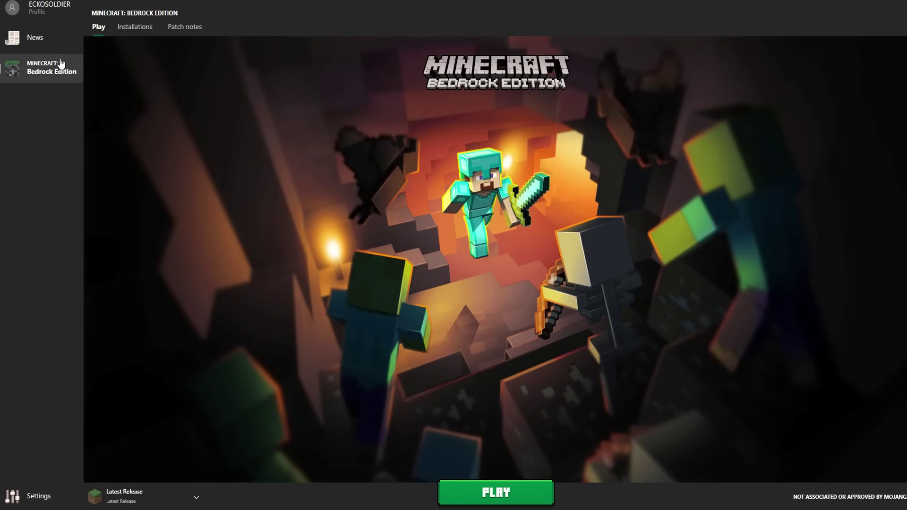
- Switch the launcher theme to Update Aquatic and view the play page
{"action": "left_click", "coordinate": [39, 495]}
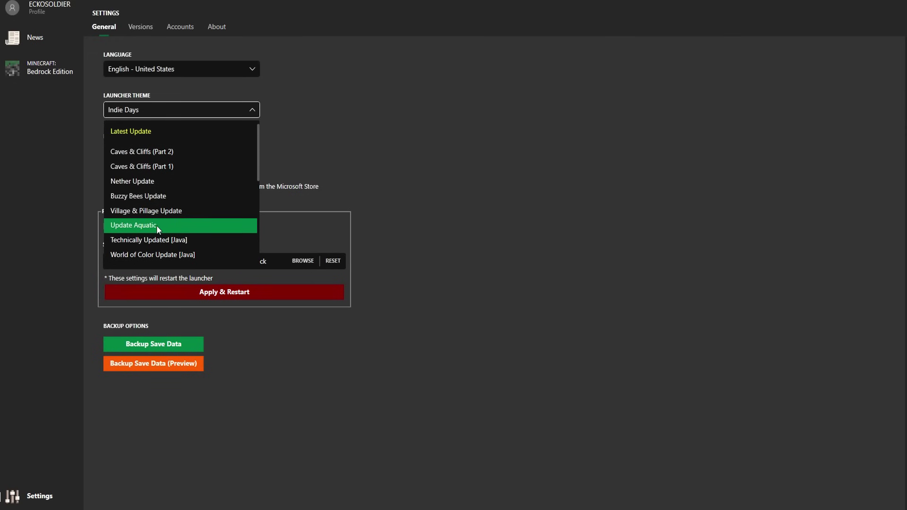
{"action": "left_click", "coordinate": [155, 228]}
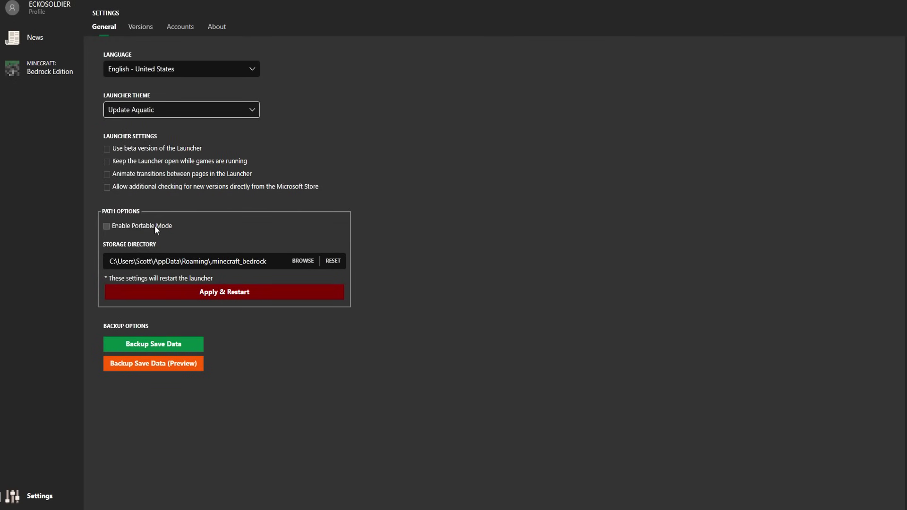
{"action": "left_click", "coordinate": [43, 72]}
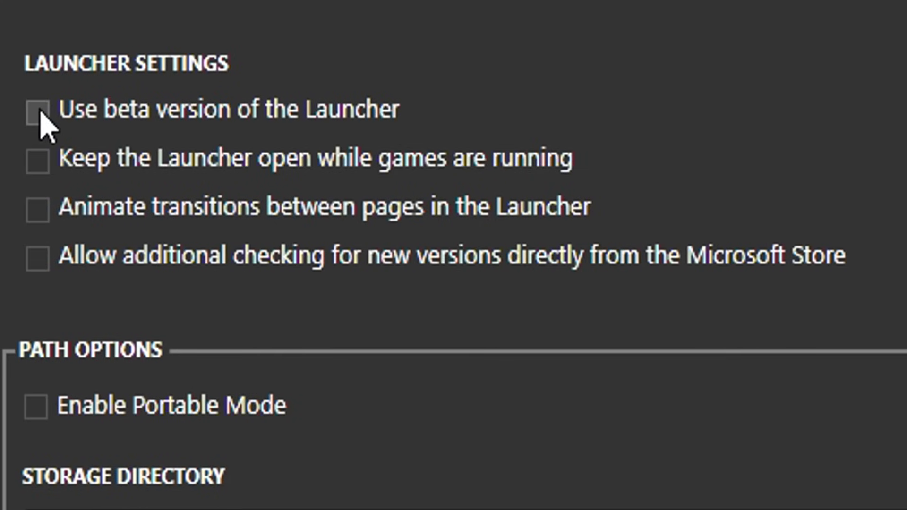
- Enable Use beta version, Keep the Launcher open and Animate transitions, then test the transitions
{"action": "left_click", "coordinate": [34, 119]}
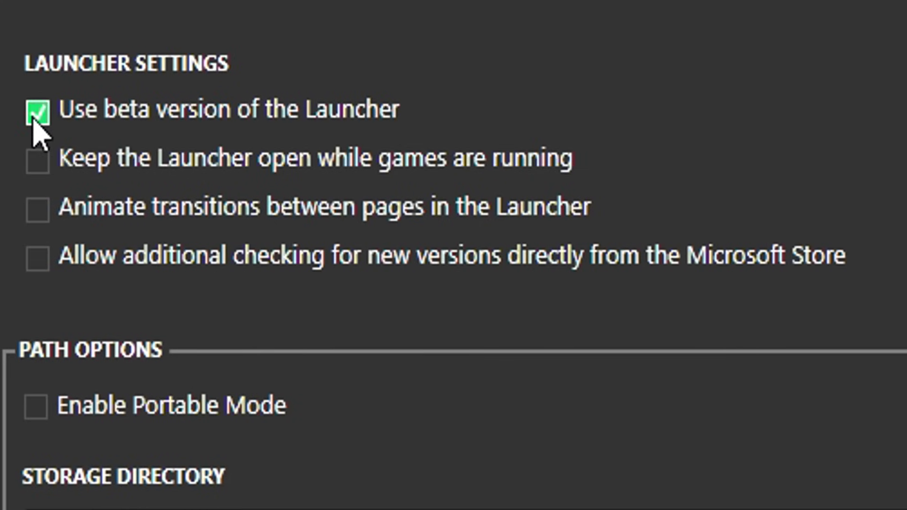
{"action": "left_click", "coordinate": [40, 163]}
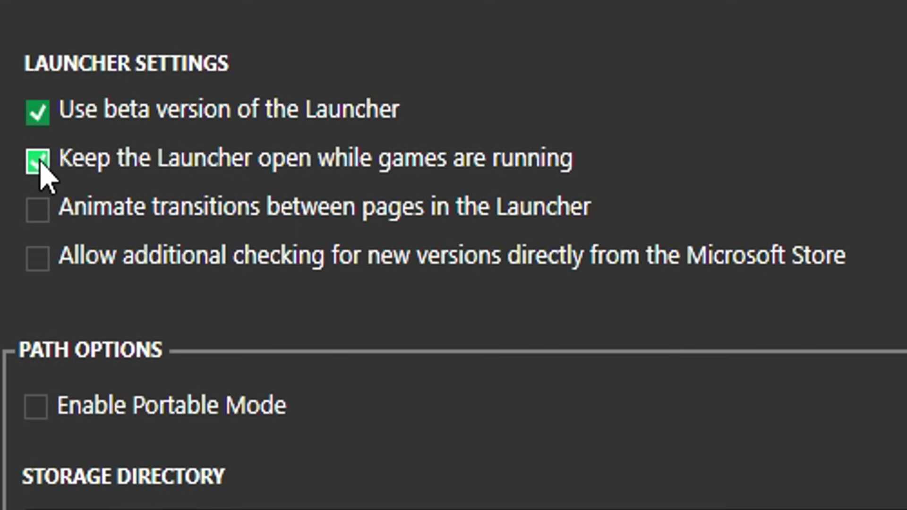
{"action": "left_click", "coordinate": [41, 203]}
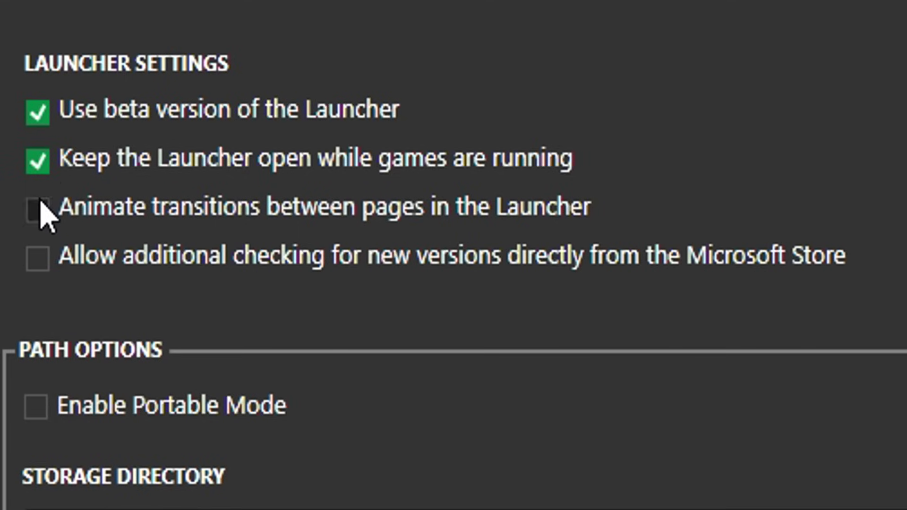
{"action": "left_click", "coordinate": [140, 28]}
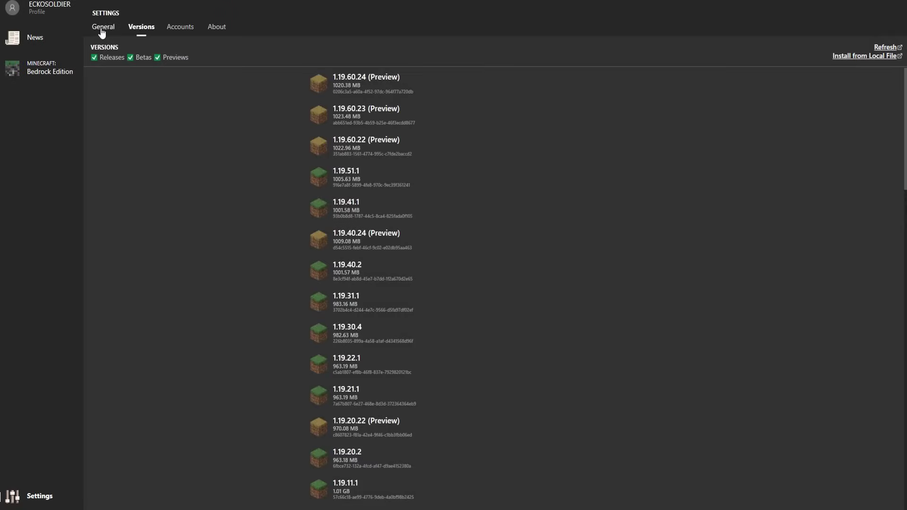
{"action": "left_click", "coordinate": [101, 29]}
{"action": "left_click", "coordinate": [139, 30]}
{"action": "left_click", "coordinate": [108, 29]}
{"action": "left_click", "coordinate": [140, 28]}
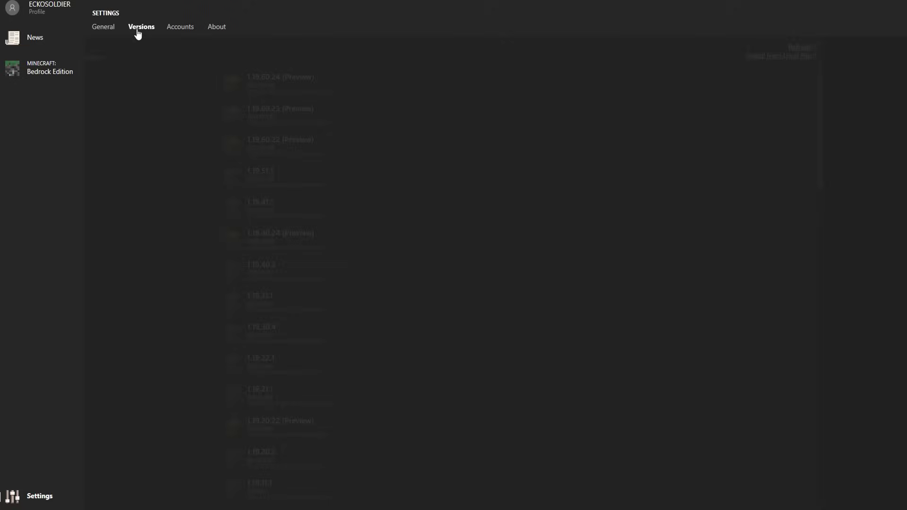
- Untick Animate transitions and check that General/Versions tab switching is no longer animated
{"action": "left_click", "coordinate": [108, 30]}
{"action": "left_click", "coordinate": [107, 175]}
{"action": "left_click", "coordinate": [140, 28]}
{"action": "left_click", "coordinate": [107, 29]}
{"action": "left_click", "coordinate": [106, 28]}
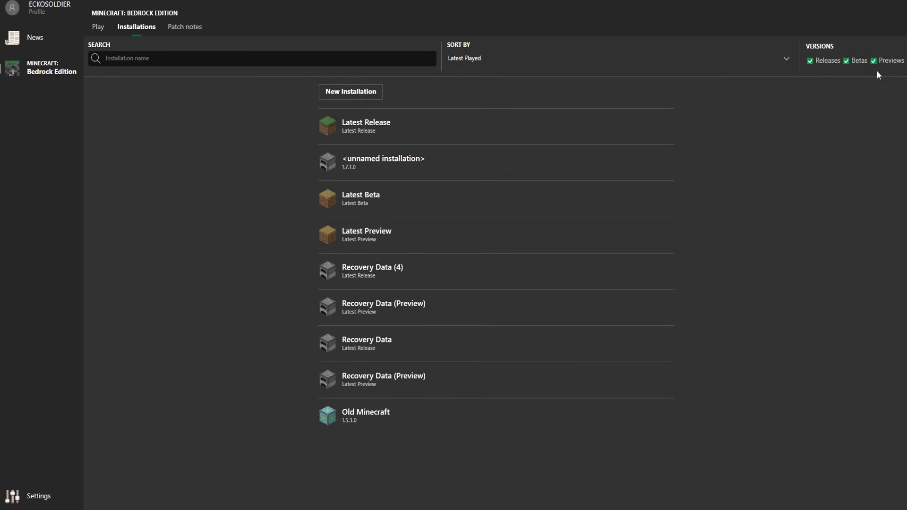
- Browse the New installation version list, then play the Latest Preview installation
{"action": "left_click", "coordinate": [366, 93]}
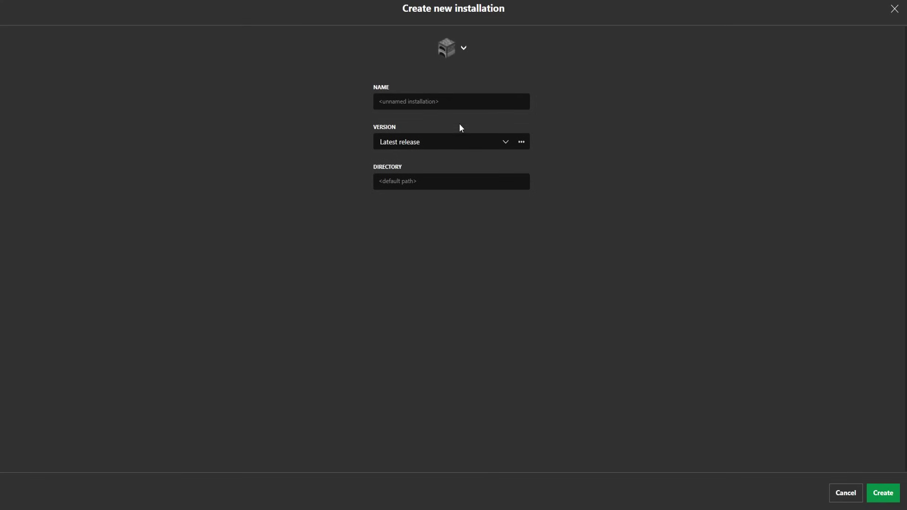
{"action": "left_click", "coordinate": [504, 144]}
{"action": "scroll", "coordinate": [460, 208], "scroll_direction": "down", "scroll_amount": 3}
{"action": "scroll", "coordinate": [458, 198], "scroll_direction": "down", "scroll_amount": 10}
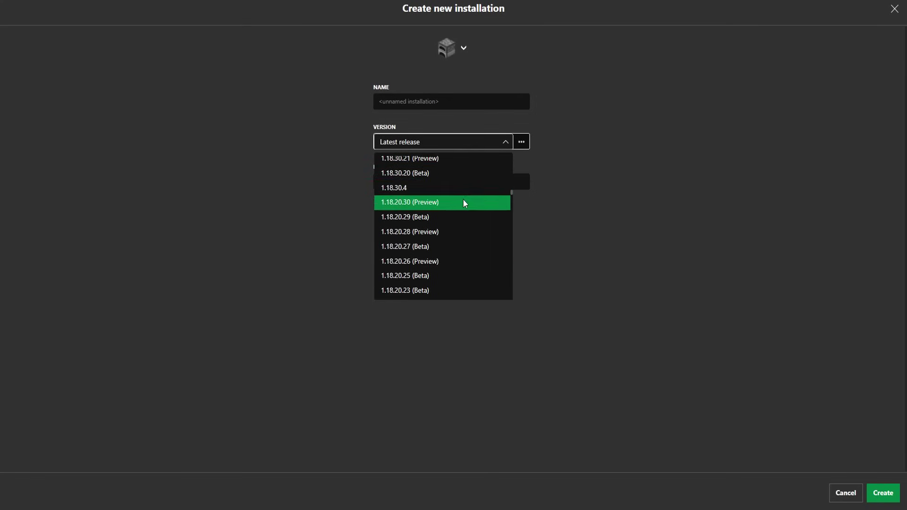
{"action": "scroll", "coordinate": [455, 204], "scroll_direction": "down", "scroll_amount": 3}
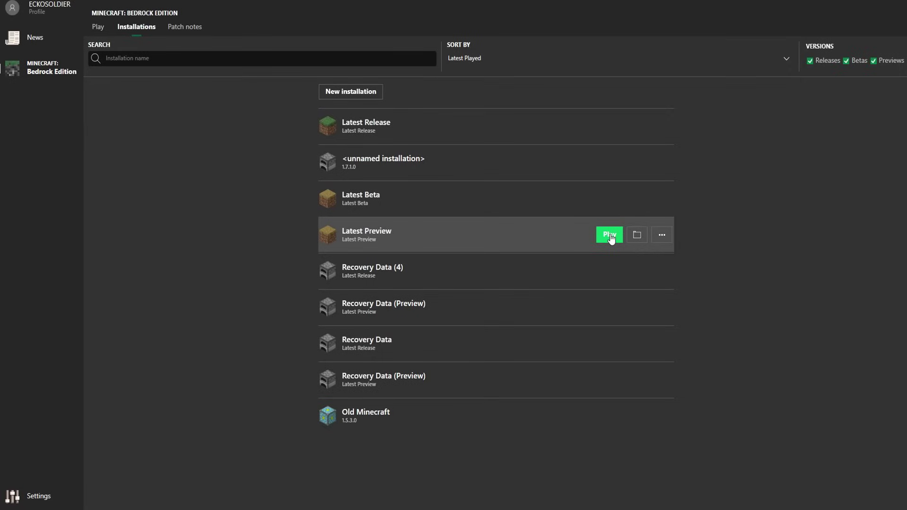
{"action": "left_click", "coordinate": [609, 235]}
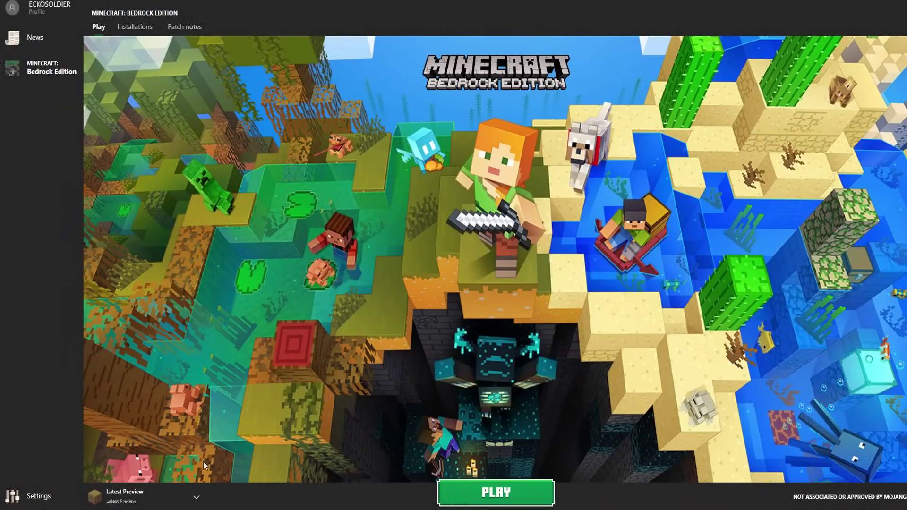
- Select the unnamed 1.7.1.0 installation and launch it
{"action": "left_click", "coordinate": [172, 490]}
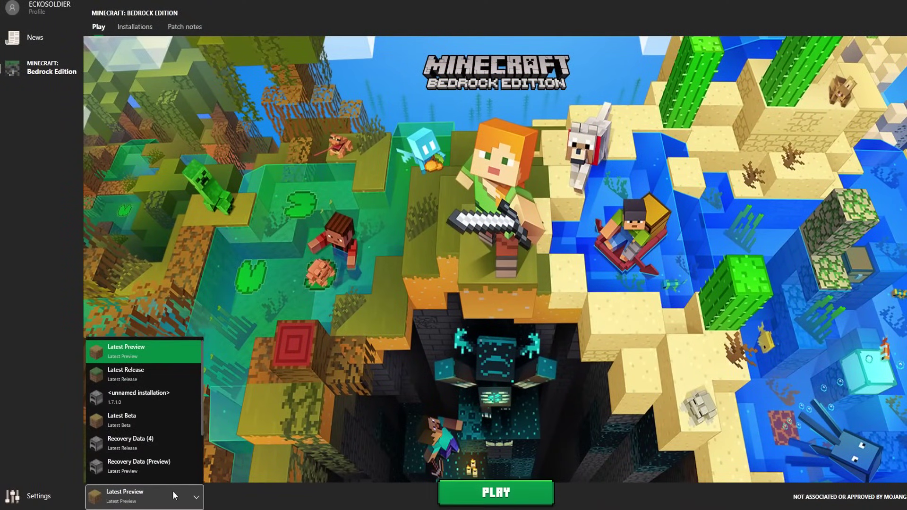
{"action": "left_click", "coordinate": [137, 396]}
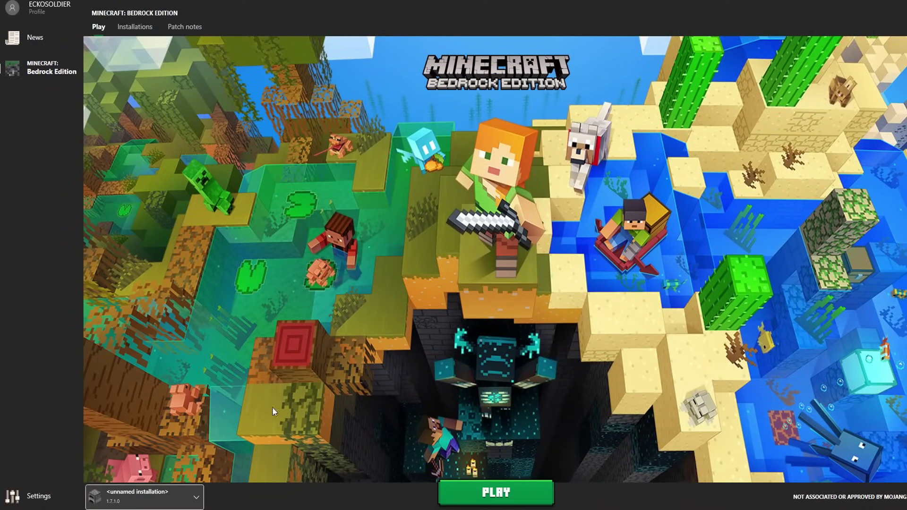
{"action": "left_click", "coordinate": [492, 491]}
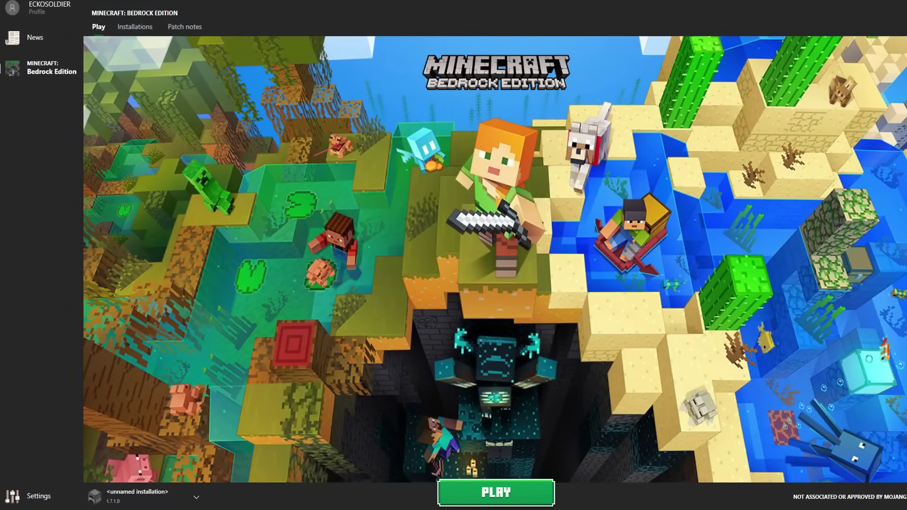
- Open the installation dropdown and scroll down toward Old Minecraft
{"action": "left_click", "coordinate": [194, 497]}
{"action": "scroll", "coordinate": [137, 416], "scroll_direction": "down", "scroll_amount": 2}
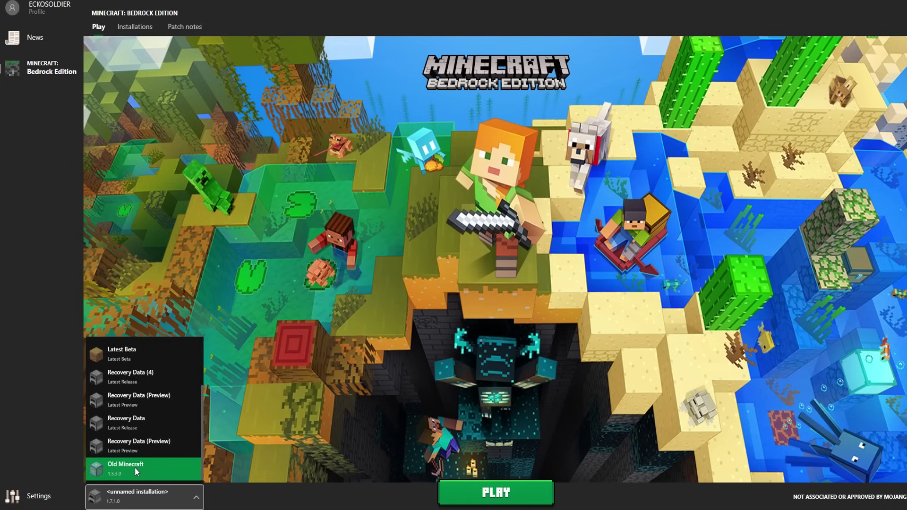
- Open and close the installation selector on the Play screen without changing the selection
{"action": "left_click", "coordinate": [253, 438]}
{"action": "left_click", "coordinate": [193, 497]}
{"action": "left_click", "coordinate": [143, 127]}
- Create a new installation on version 0.14.0.1, keeping the default name and directory
{"action": "left_click", "coordinate": [140, 28]}
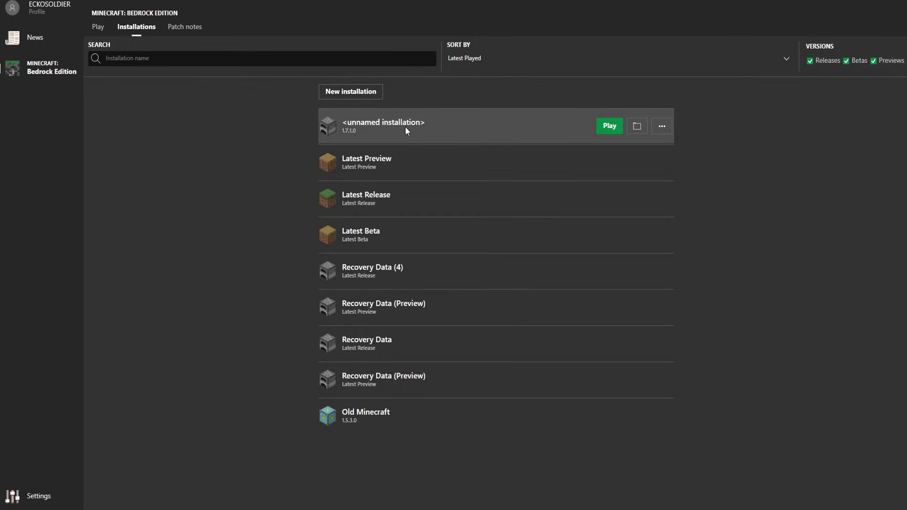
{"action": "left_click", "coordinate": [357, 92]}
{"action": "left_click", "coordinate": [510, 143]}
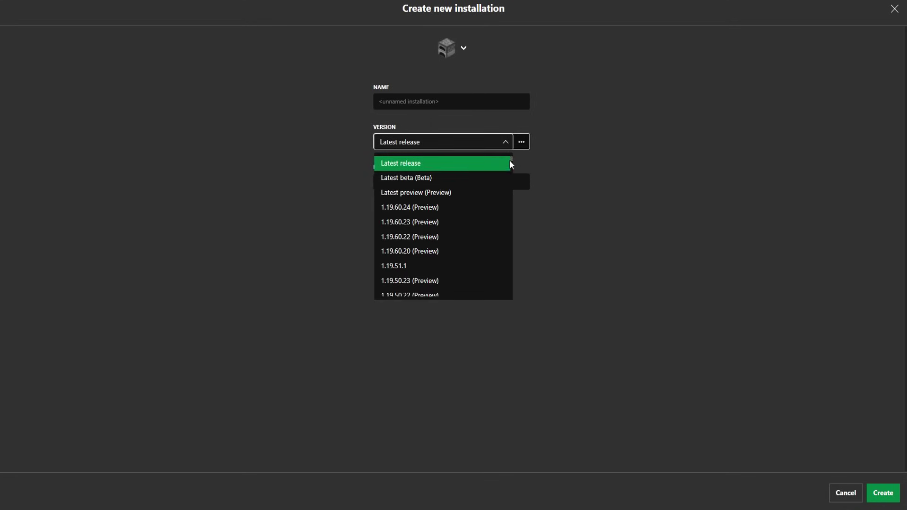
{"action": "scroll", "coordinate": [489, 293], "scroll_direction": "down", "scroll_amount": 15}
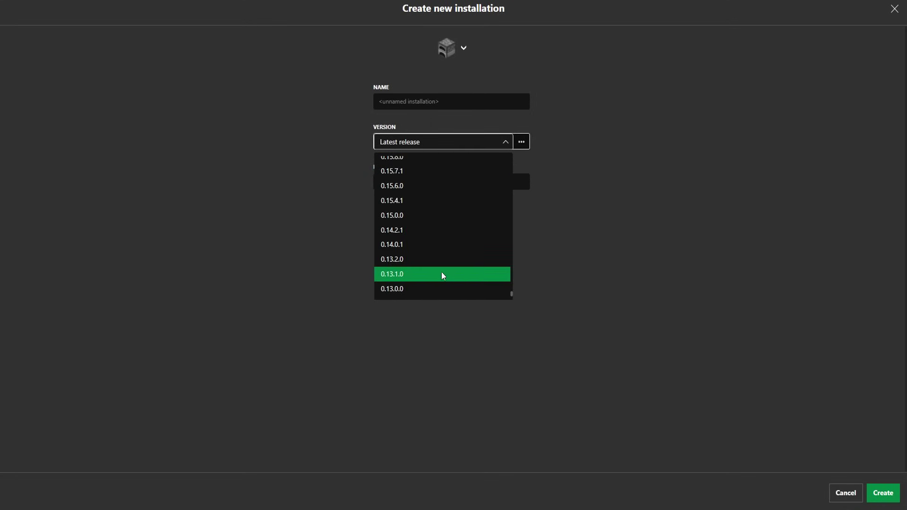
{"action": "left_click", "coordinate": [403, 245]}
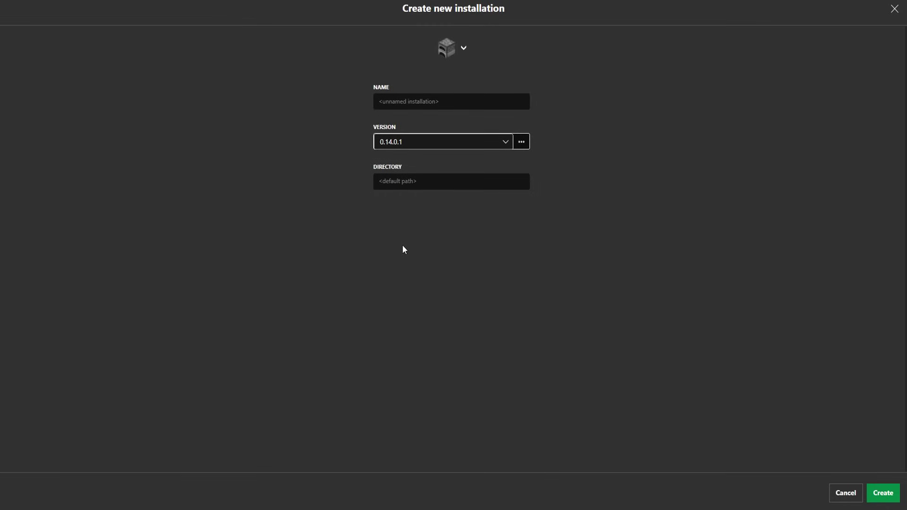
{"action": "left_click", "coordinate": [883, 494]}
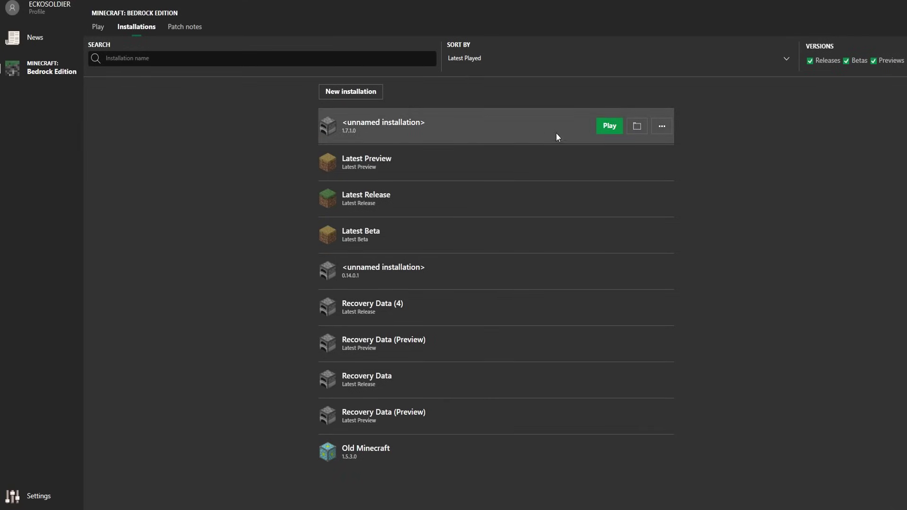
- Launch the 0.14.0.1 installation and browse the Halloween Costumes skin pack
{"action": "left_click", "coordinate": [607, 271]}
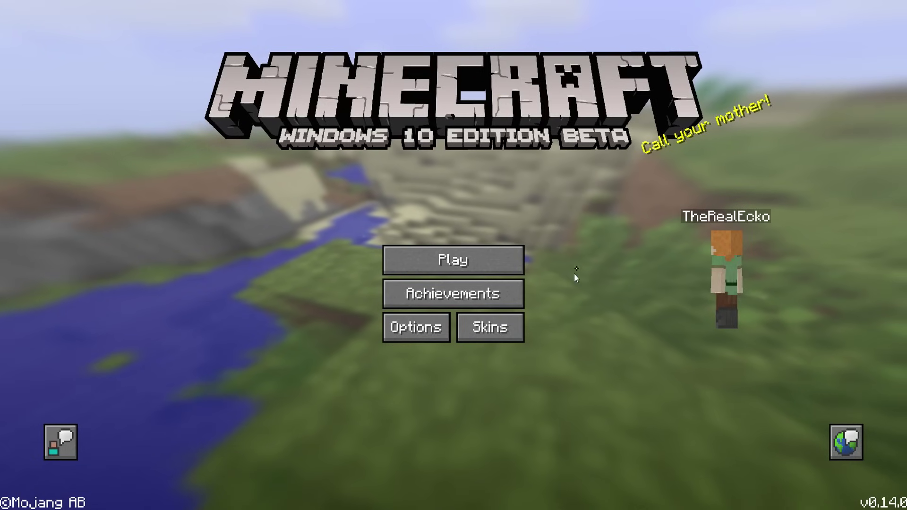
{"action": "left_click", "coordinate": [485, 332]}
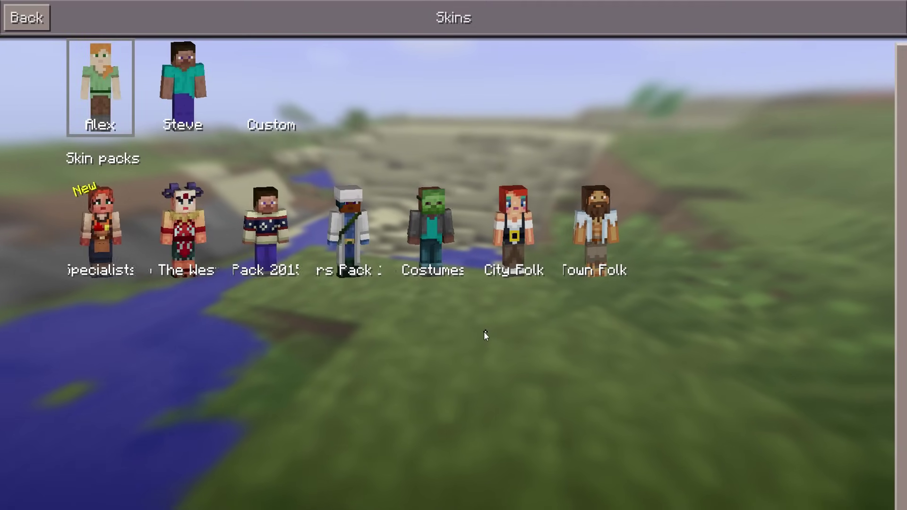
{"action": "left_click", "coordinate": [435, 216]}
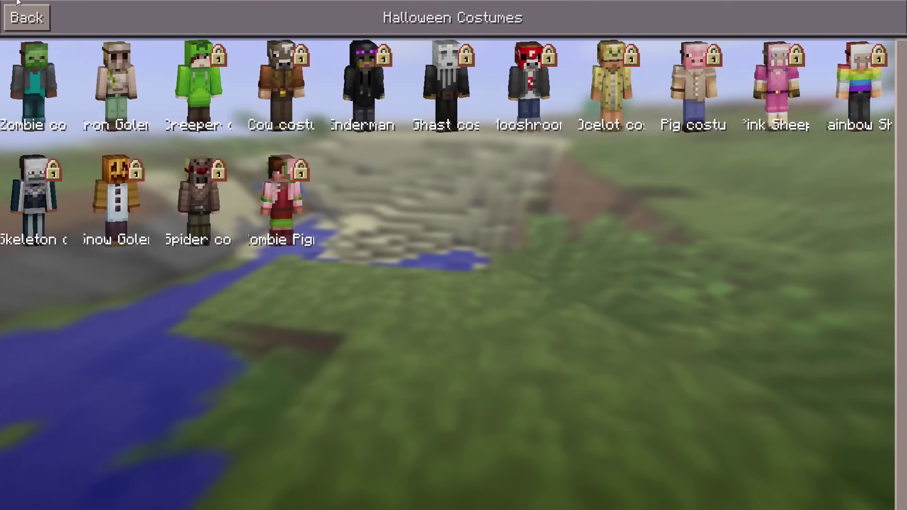
{"action": "left_click", "coordinate": [22, 18]}
{"action": "left_click", "coordinate": [21, 18]}
- Look through the Worlds, Realms and Friends sections of the world list
{"action": "left_click", "coordinate": [441, 266]}
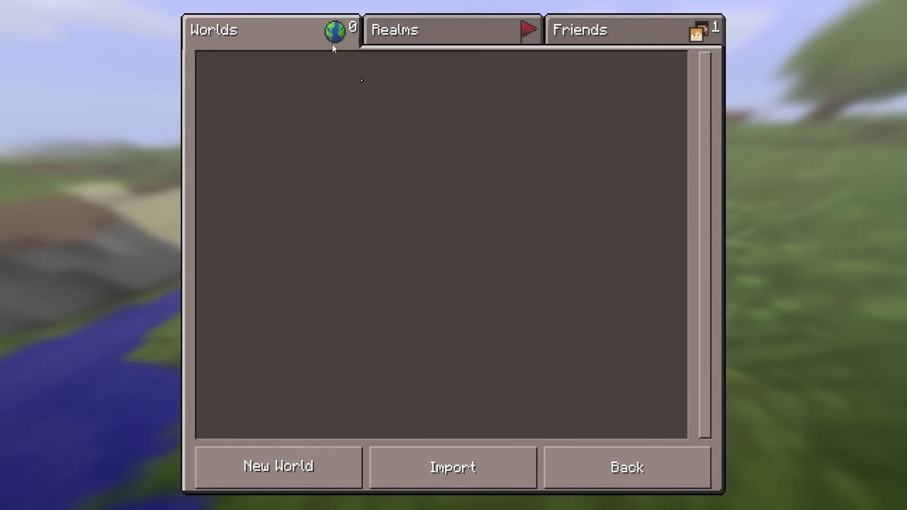
{"action": "left_click", "coordinate": [416, 32]}
{"action": "left_click", "coordinate": [588, 37]}
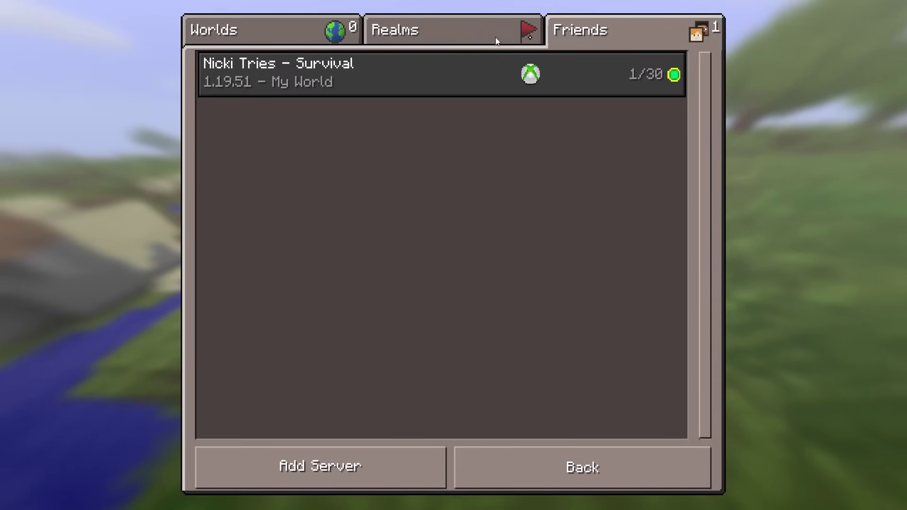
{"action": "left_click", "coordinate": [259, 33]}
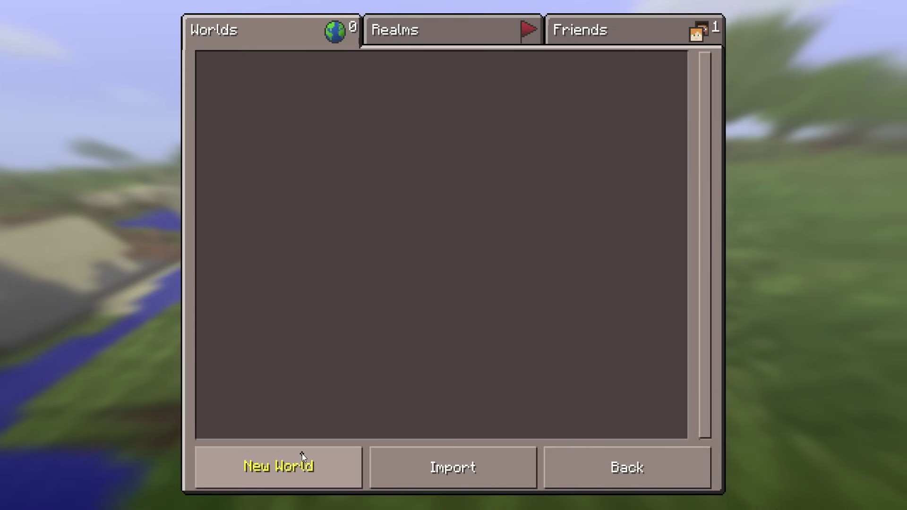
- Create a new world named My World in Creative mode and enter it
{"action": "left_click", "coordinate": [305, 469]}
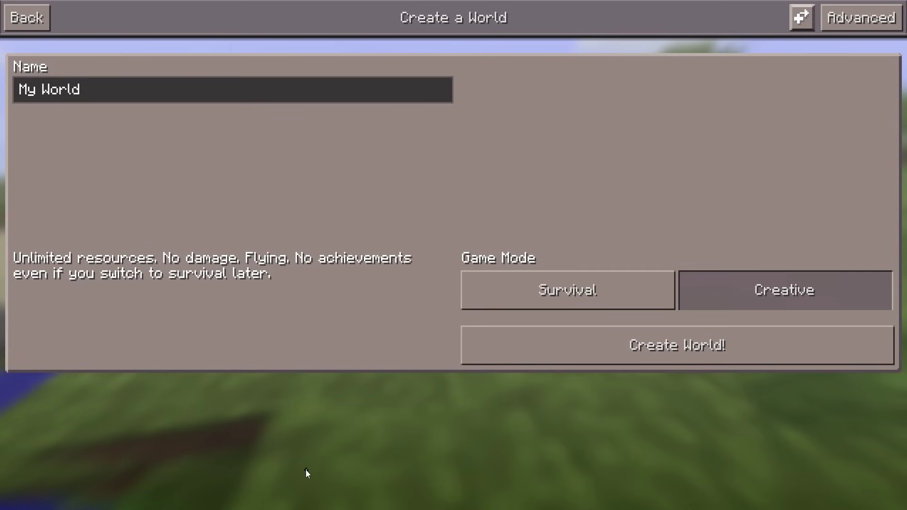
{"action": "left_click", "coordinate": [573, 306]}
{"action": "left_click", "coordinate": [698, 290]}
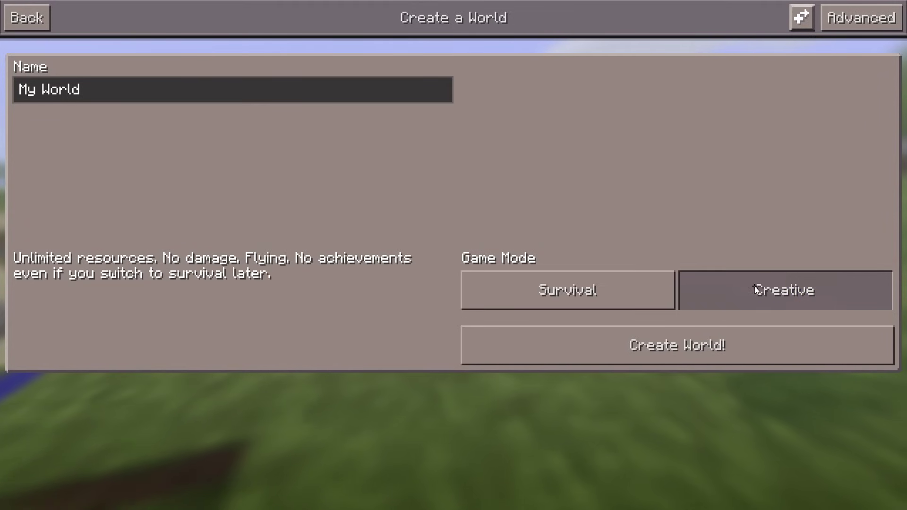
{"action": "left_click", "coordinate": [679, 350]}
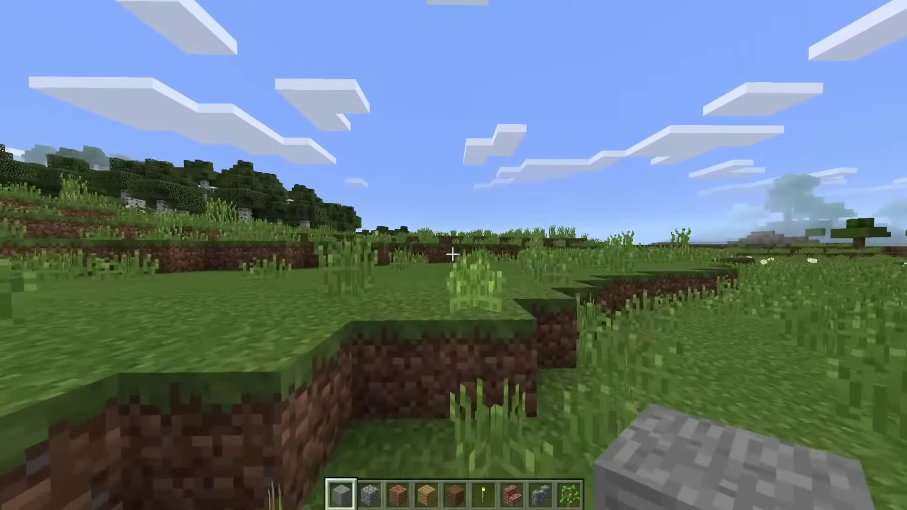
- Browse the creative inventory tabs and add Block of Iron and Block of Diamond to the hotbar
{"action": "scroll", "coordinate": [454, 256], "scroll_direction": "down", "scroll_amount": 1}
{"action": "scroll", "coordinate": [454, 256], "scroll_direction": "down", "scroll_amount": 1}
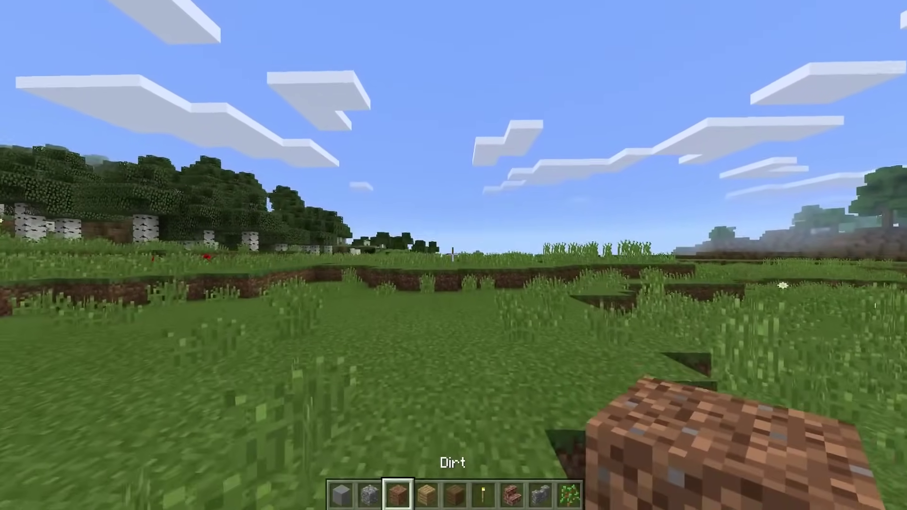
{"action": "scroll", "coordinate": [454, 255], "scroll_direction": "down", "scroll_amount": 1}
{"action": "key", "text": "e"}
{"action": "mouse_move", "coordinate": [558, 204]}
{"action": "left_mouse_down"}
{"action": "mouse_move", "coordinate": [552, 299]}
{"action": "mouse_move", "coordinate": [554, 208]}
{"action": "left_mouse_up"}
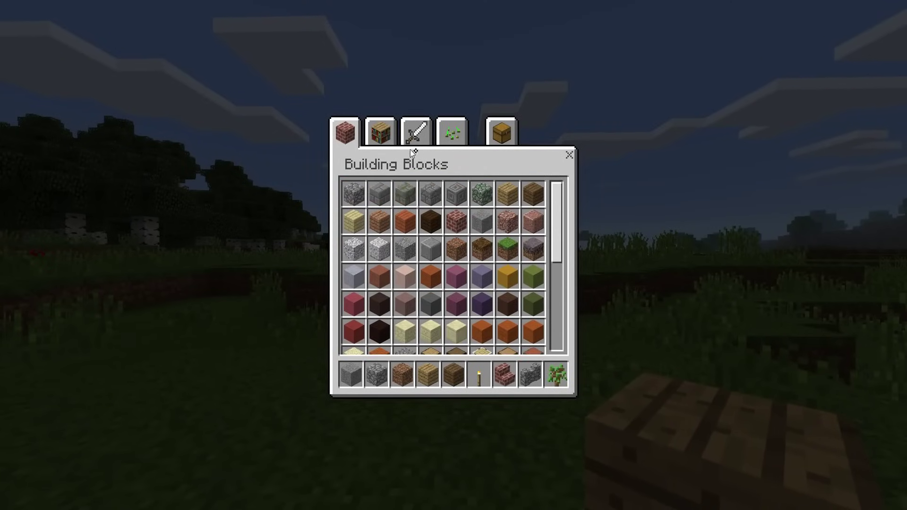
{"action": "left_click", "coordinate": [387, 134]}
{"action": "left_click", "coordinate": [419, 135]}
{"action": "left_click", "coordinate": [453, 133]}
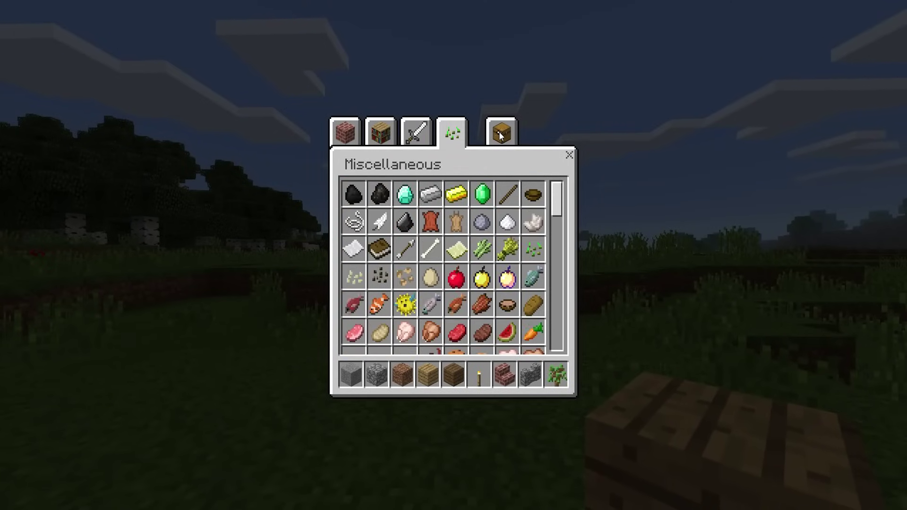
{"action": "left_click", "coordinate": [502, 133]}
{"action": "left_click", "coordinate": [387, 128]}
{"action": "left_click", "coordinate": [482, 194]}
{"action": "left_click", "coordinate": [505, 375]}
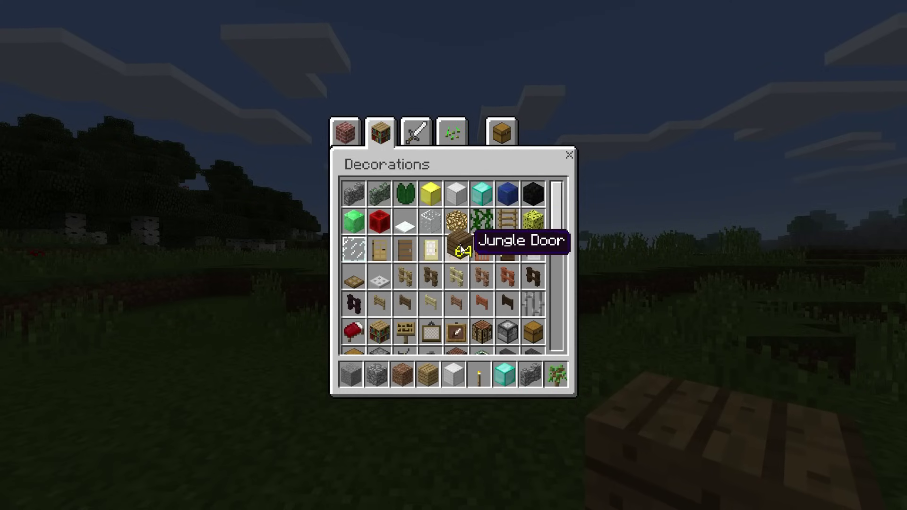
{"action": "key", "text": "e"}
- Place two diamond blocks and two iron blocks on the grass, checking them in third-person view
{"action": "scroll", "coordinate": [454, 256], "scroll_direction": "down", "scroll_amount": 3}
{"action": "right_click", "coordinate": [453, 255]}
{"action": "right_click", "coordinate": [453, 254]}
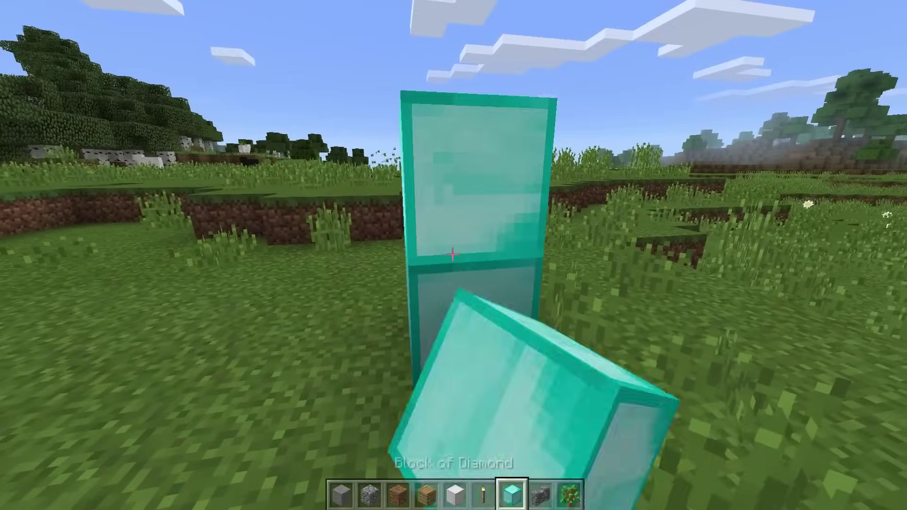
{"action": "scroll", "coordinate": [453, 255], "scroll_direction": "up", "scroll_amount": 2}
{"action": "right_click", "coordinate": [453, 255]}
{"action": "right_click", "coordinate": [452, 254]}
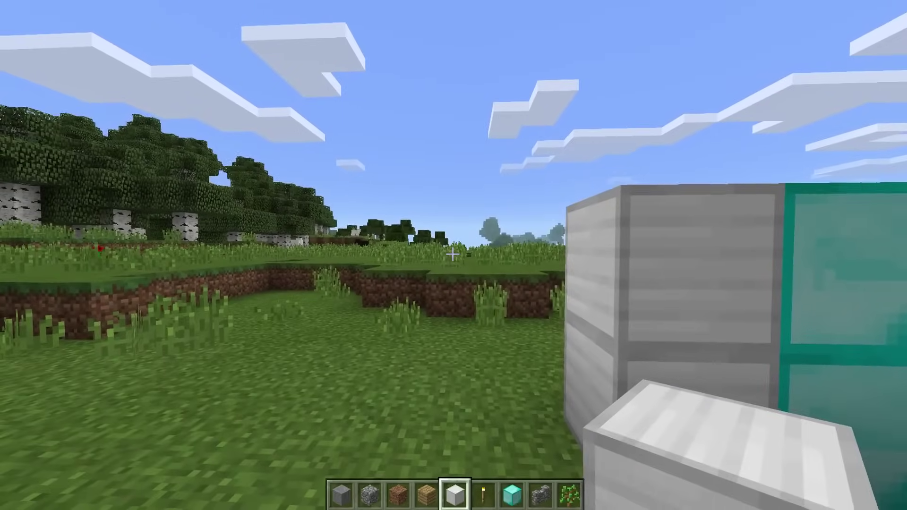
{"action": "key", "text": "F5"}
{"action": "key", "text": "F5"}
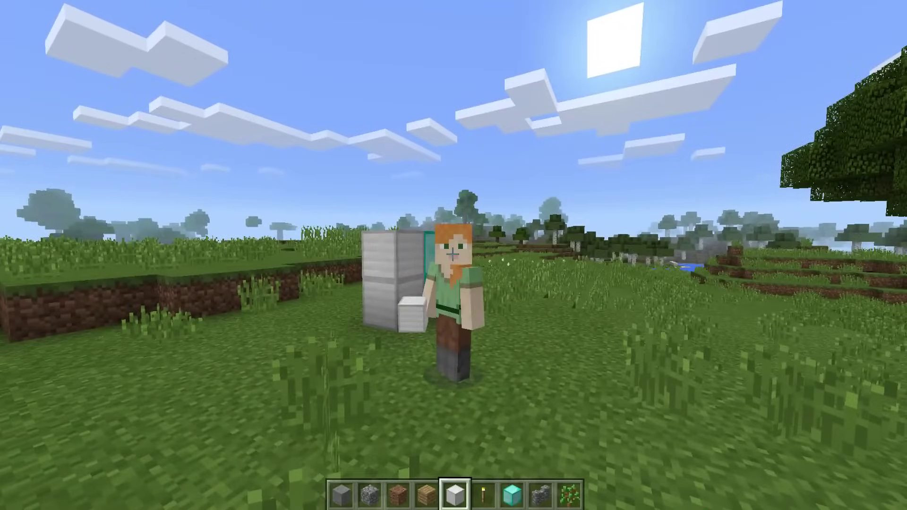
{"action": "key", "text": "F5"}
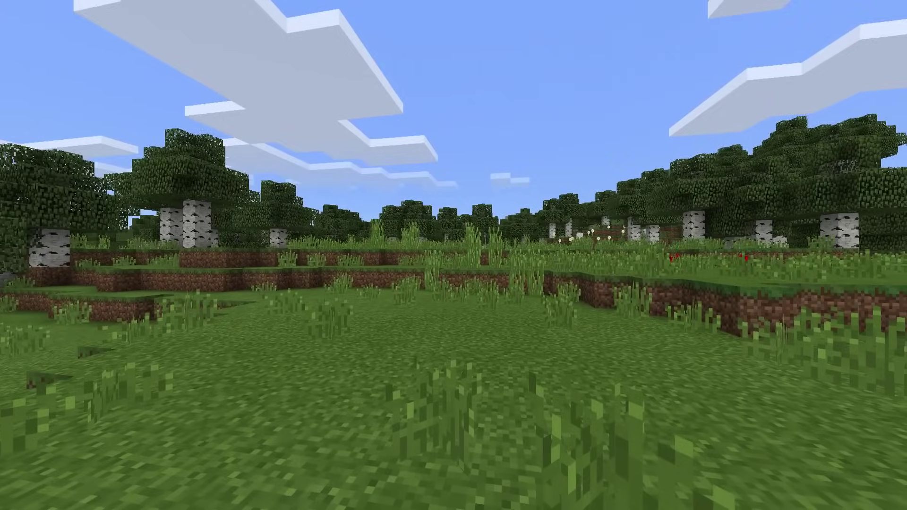
{"action": "key", "text": "F1"}
- Break the iron blocks and top diamond block, then walk forward past the pond
{"action": "left_click", "coordinate": [453, 255]}
{"action": "left_click", "coordinate": [452, 254]}
{"action": "left_click", "coordinate": [453, 254]}
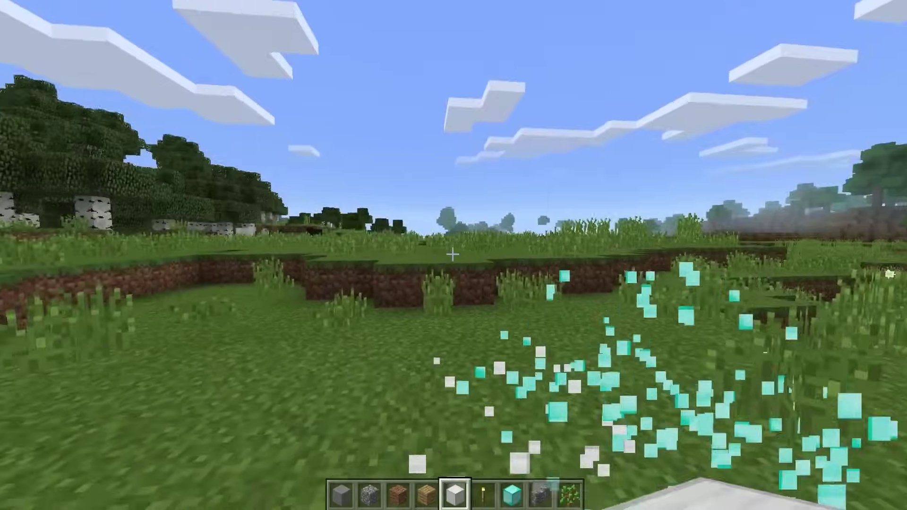
{"action": "key", "text": "w"}
{"action": "key", "text": "w"}
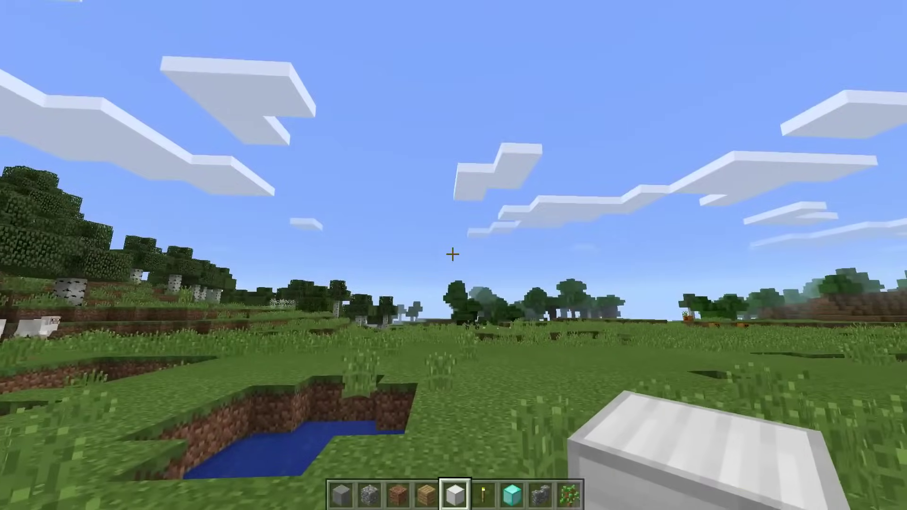
{"action": "key", "text": "w"}
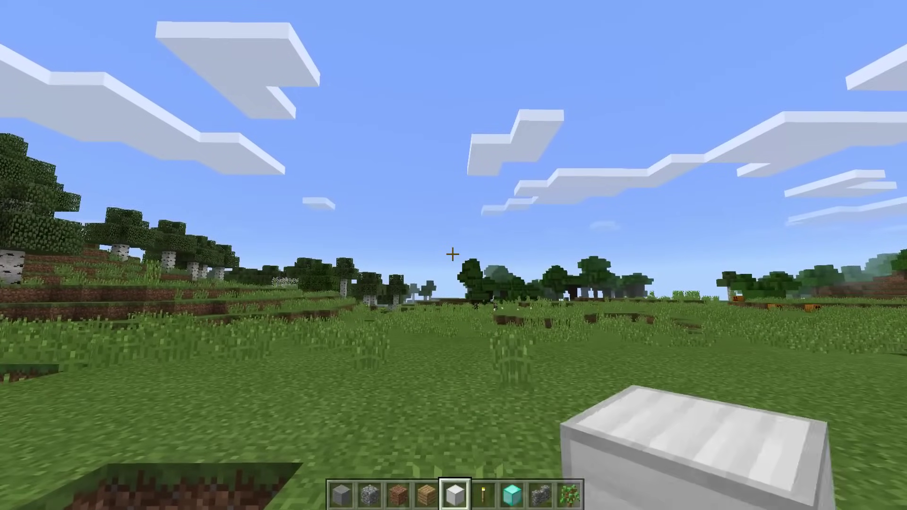